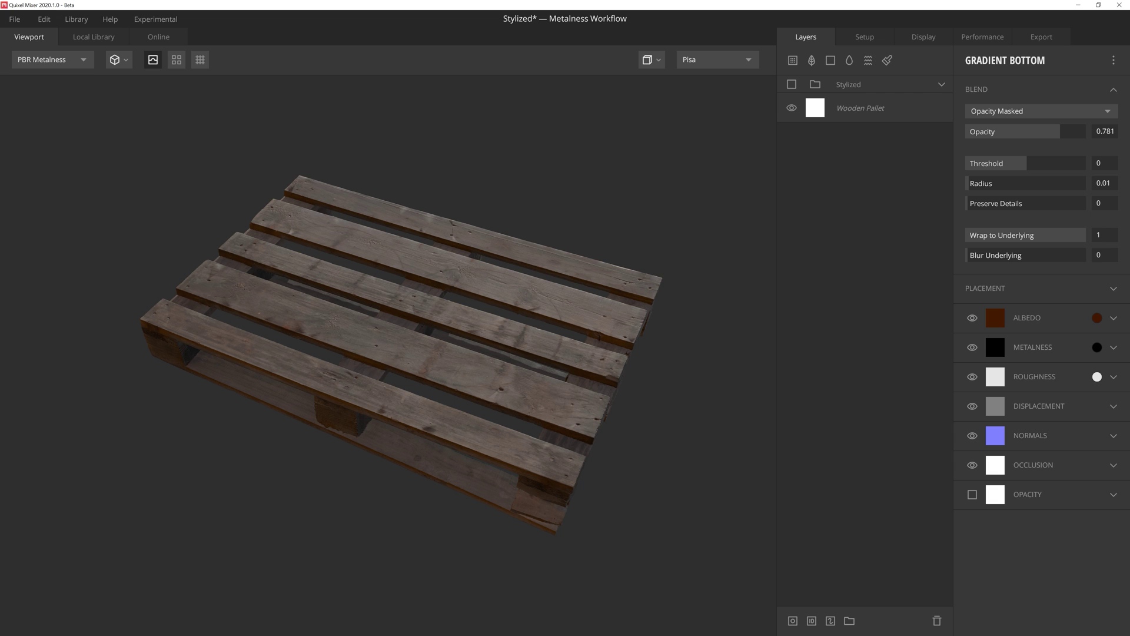
Toggle the visibility of the Stylized layer group on the finished pallet.
left_click(792, 85)
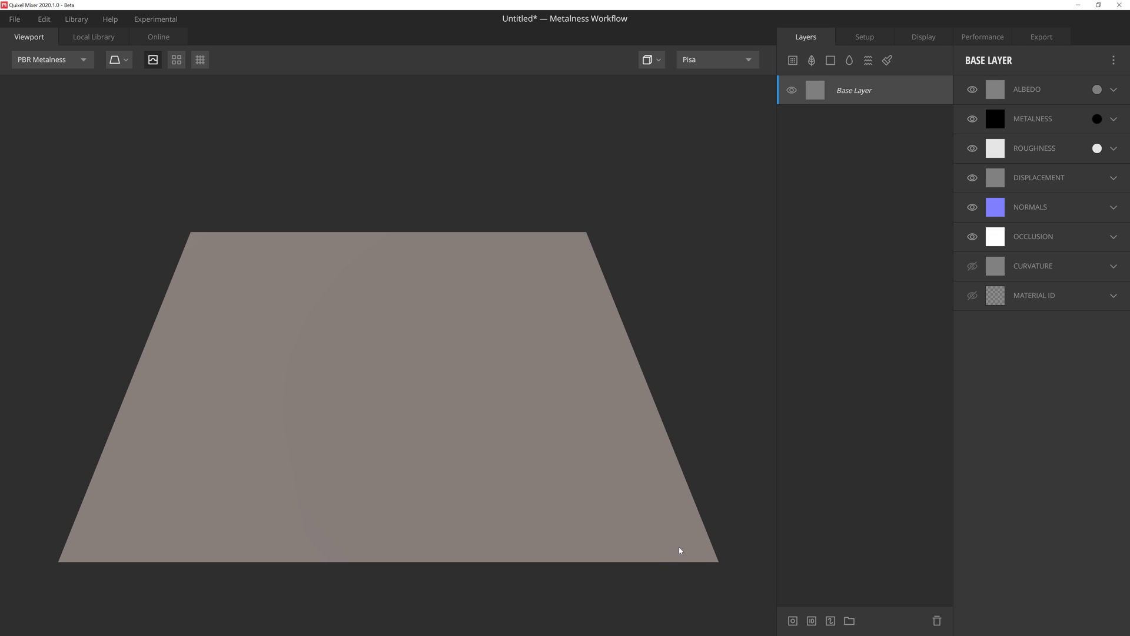
Change the model type to 3D Asset and load the Wooden Pallet from the local library.
left_click(878, 36)
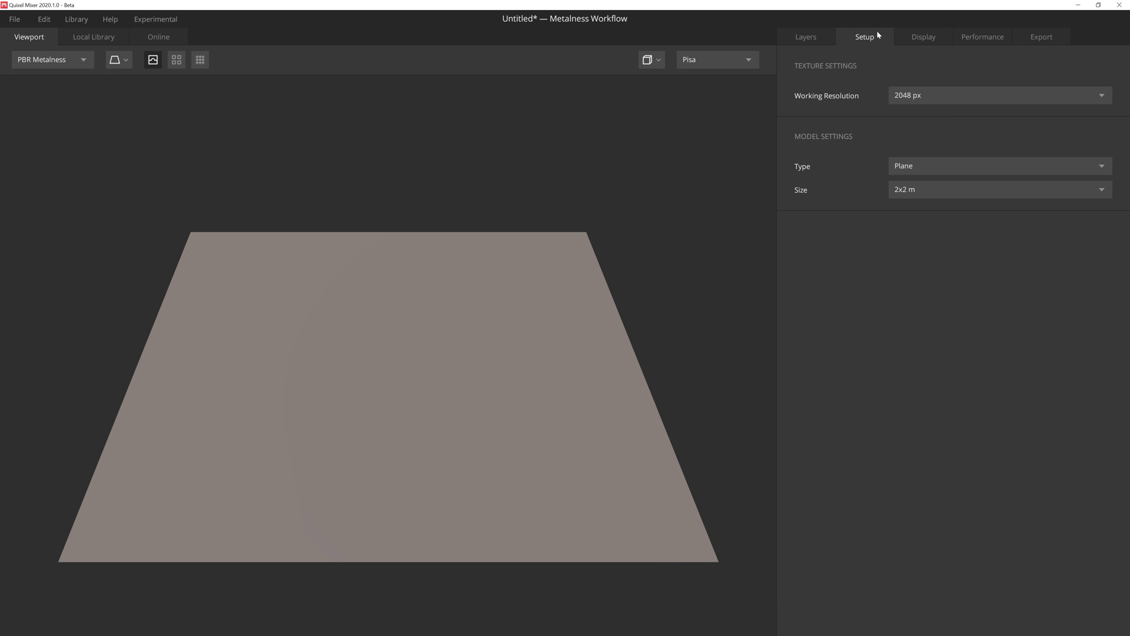
left_click(962, 170)
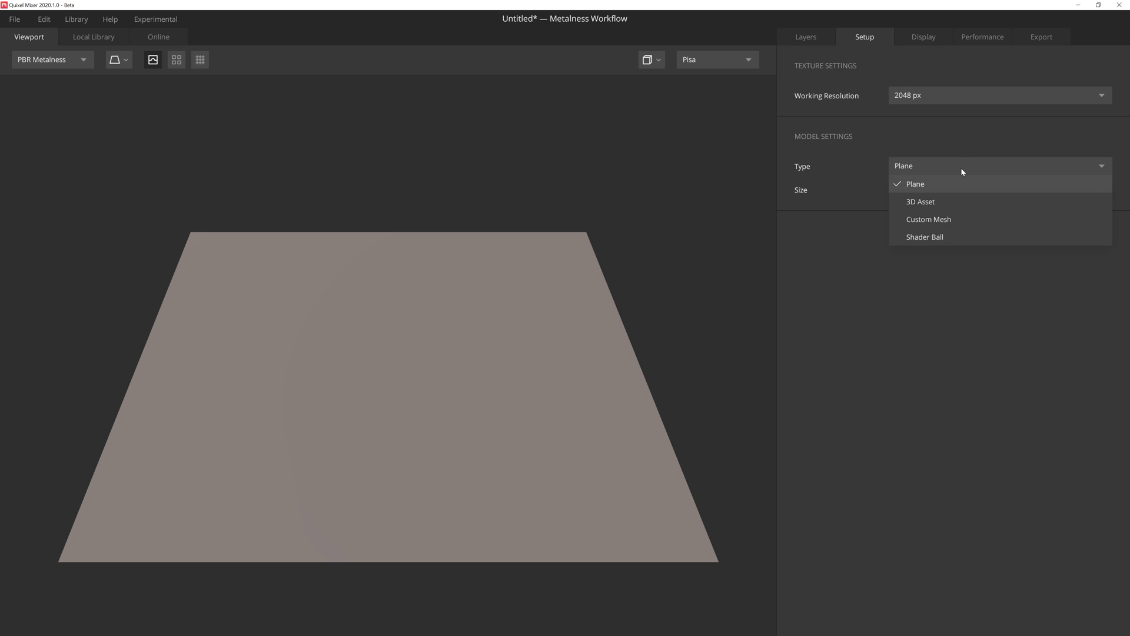
left_click(950, 204)
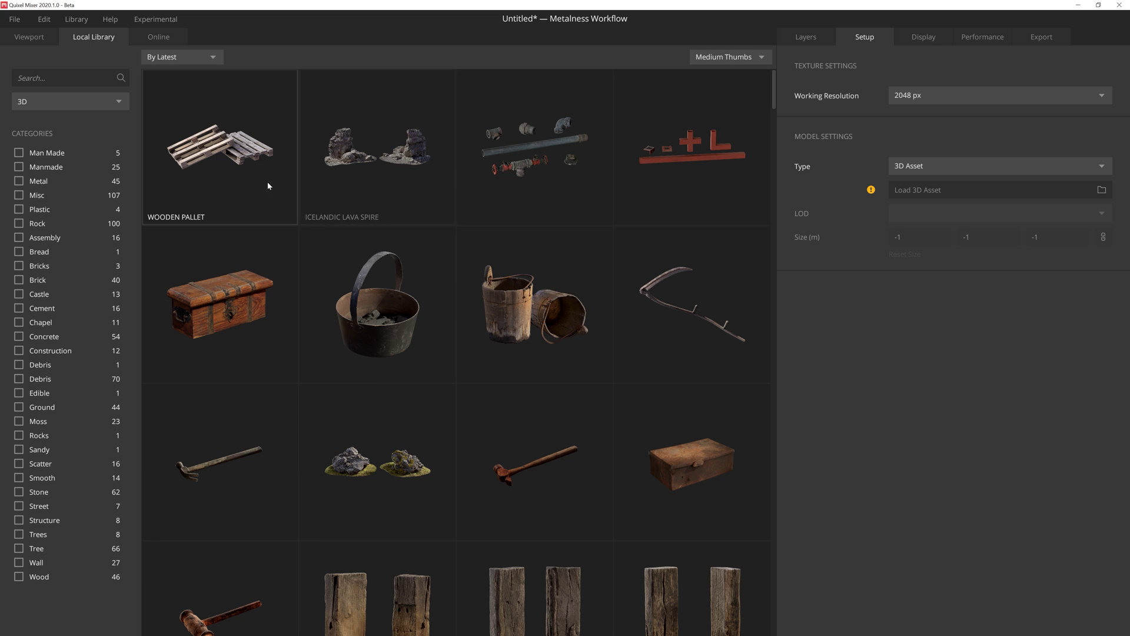
double_click(254, 190)
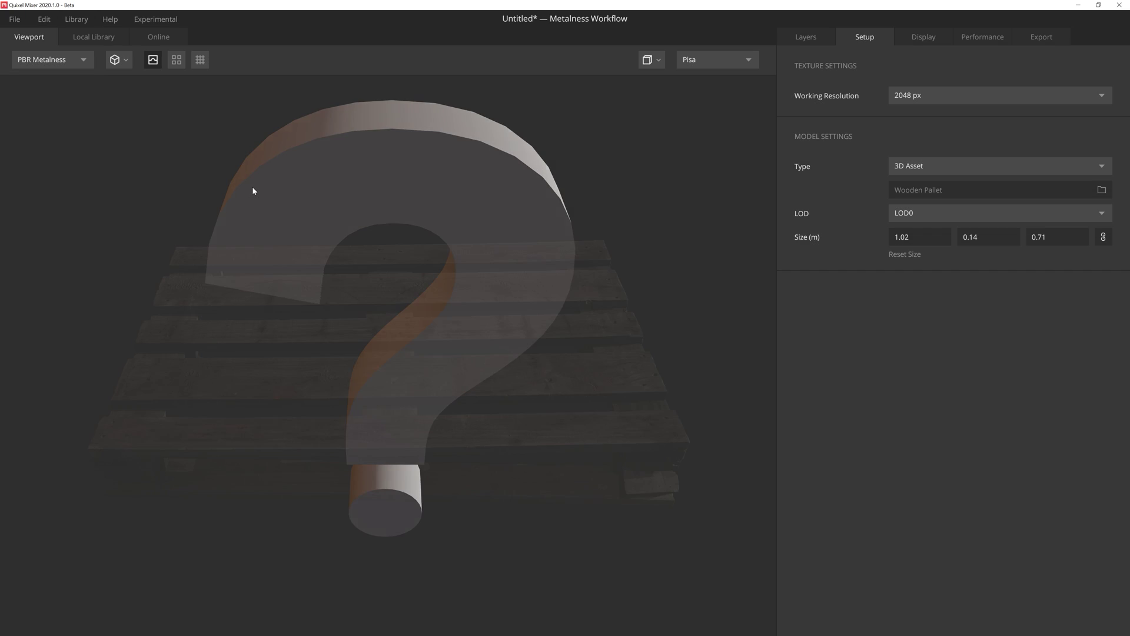
left_click_drag(468, 291, 625, 317)
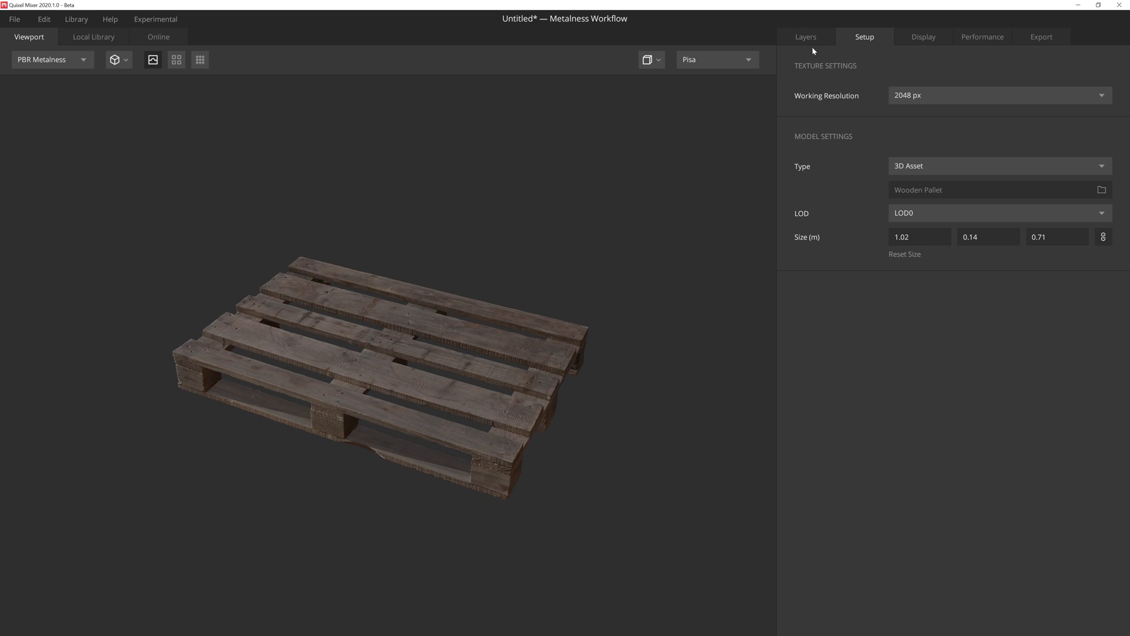
Add a solid layer above the Wooden Pallet layer, disable its displacement and set Blur Underlying to 4.
left_click(824, 35)
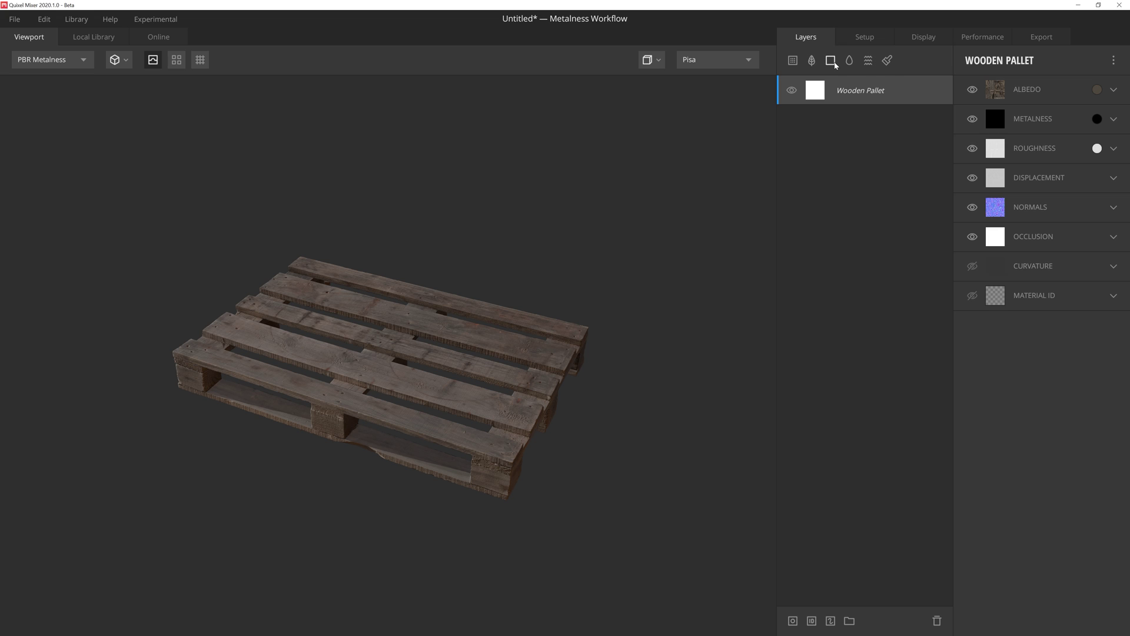
left_click(835, 63)
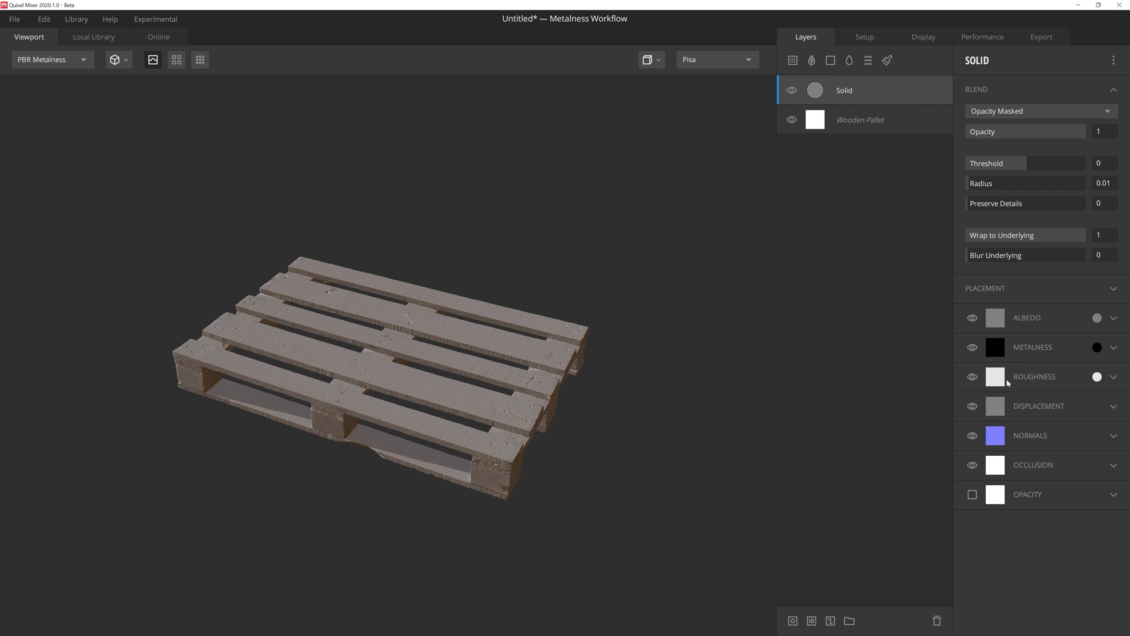
left_click(973, 406)
left_click_drag(972, 259, 1018, 256)
left_click_drag(589, 378, 512, 386)
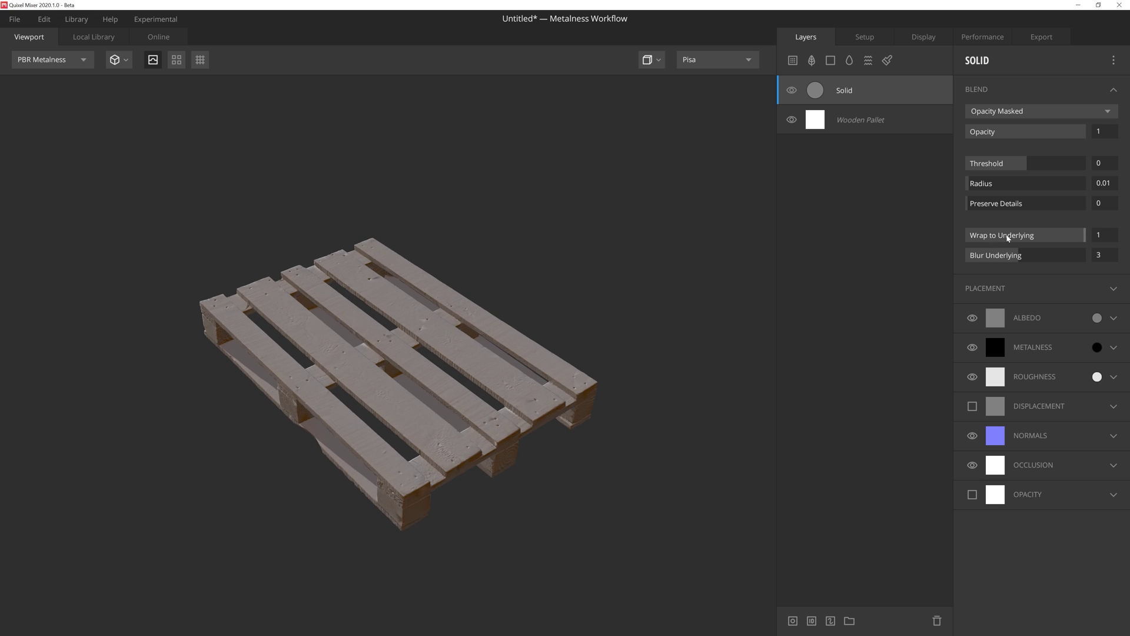
left_click_drag(626, 444, 614, 410)
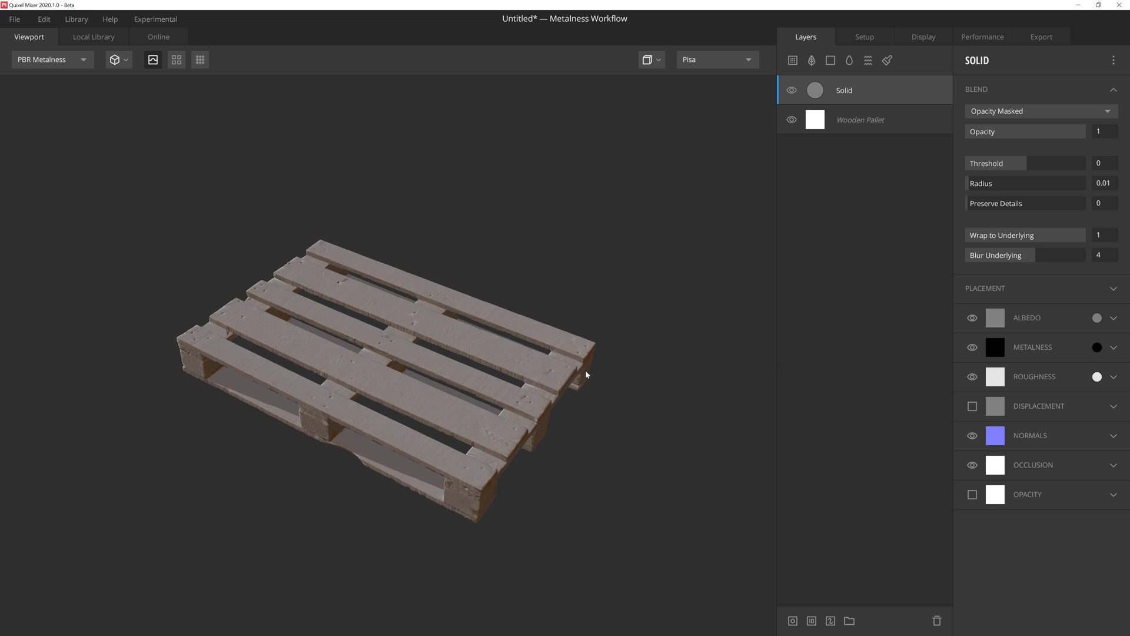
left_click_drag(594, 377, 552, 402)
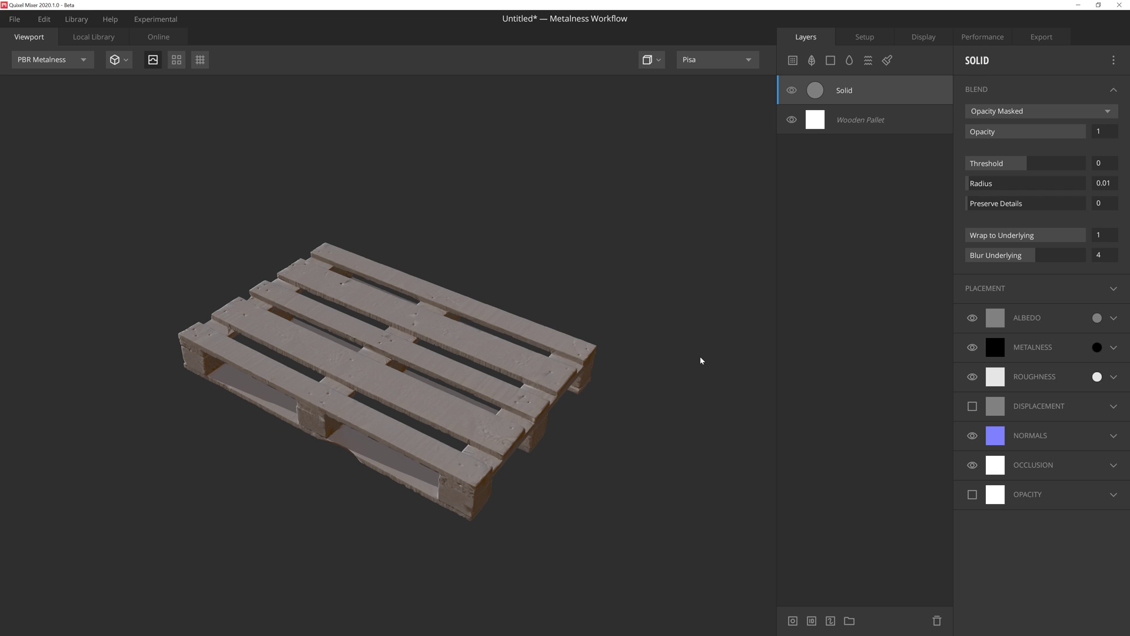
Set the solid layer's albedo to the tan color CD9C60 and its roughness to D6D6D6.
left_click(1098, 318)
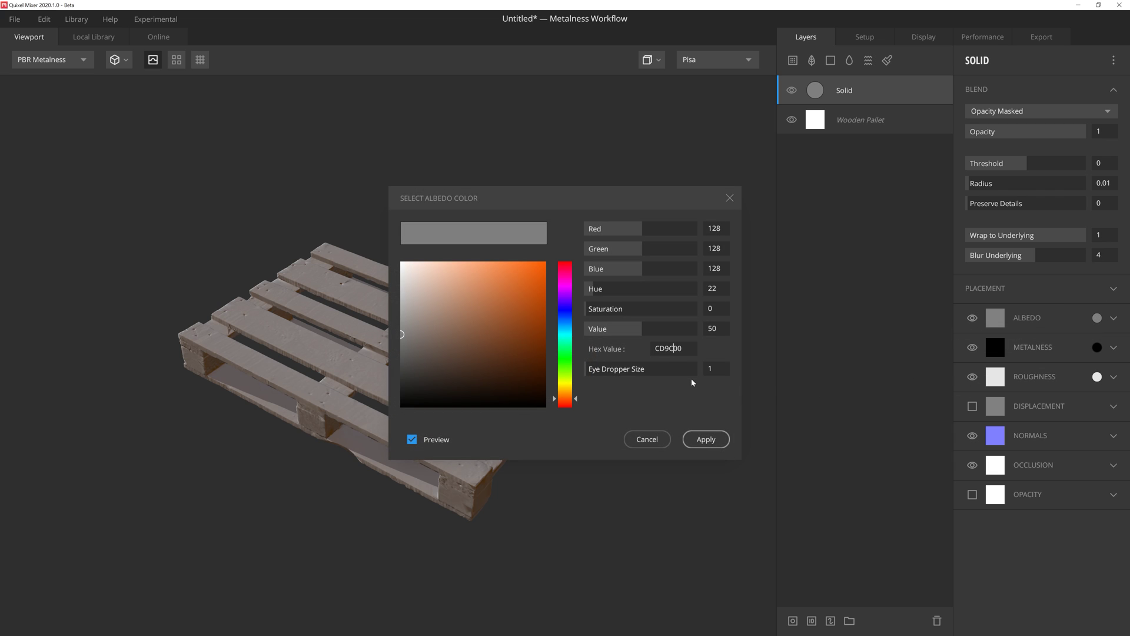
key("Return")
left_click(707, 440)
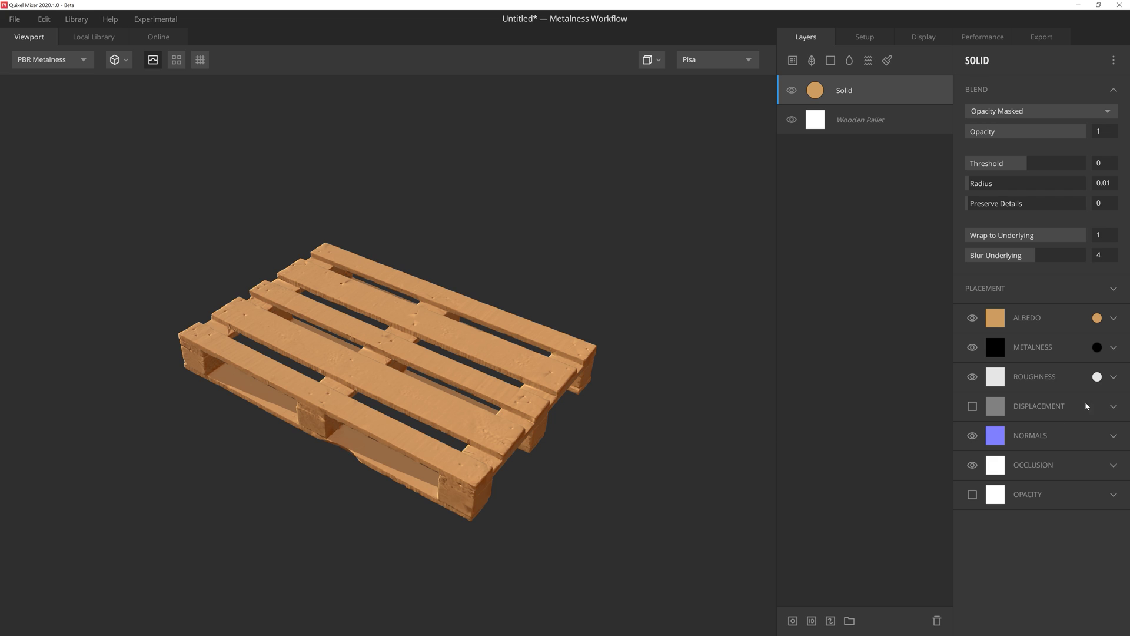
left_click(1098, 377)
left_click_drag(623, 330, 616, 330)
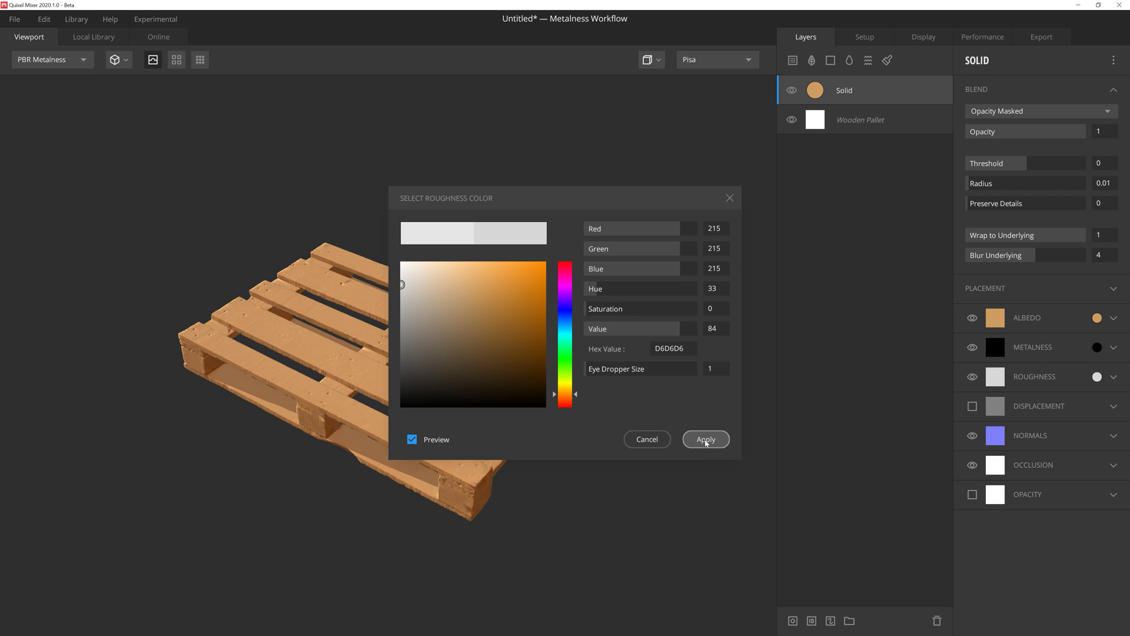
left_click(707, 441)
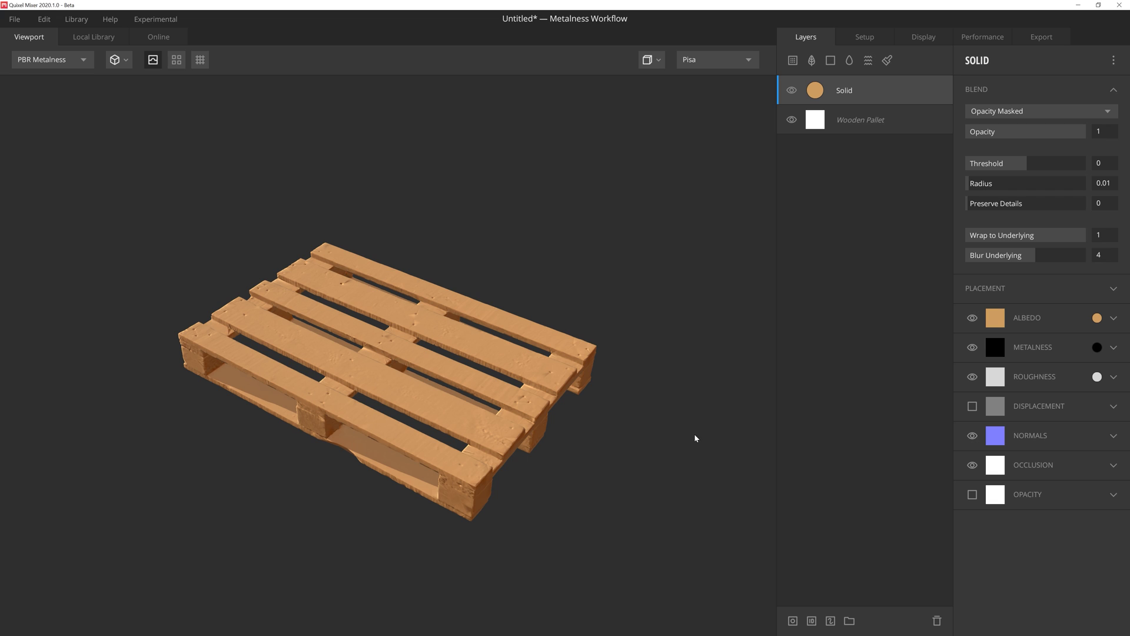
Add a second solid layer above the tan one and set its albedo to AD7B3F.
left_click_drag(695, 438, 701, 438)
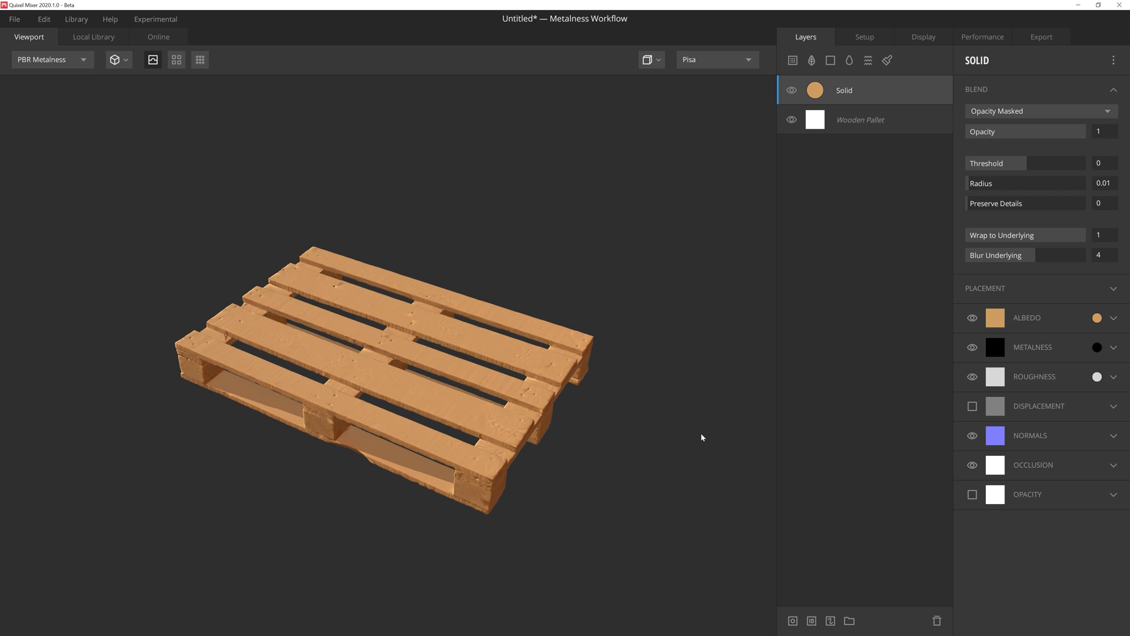
left_click(831, 61)
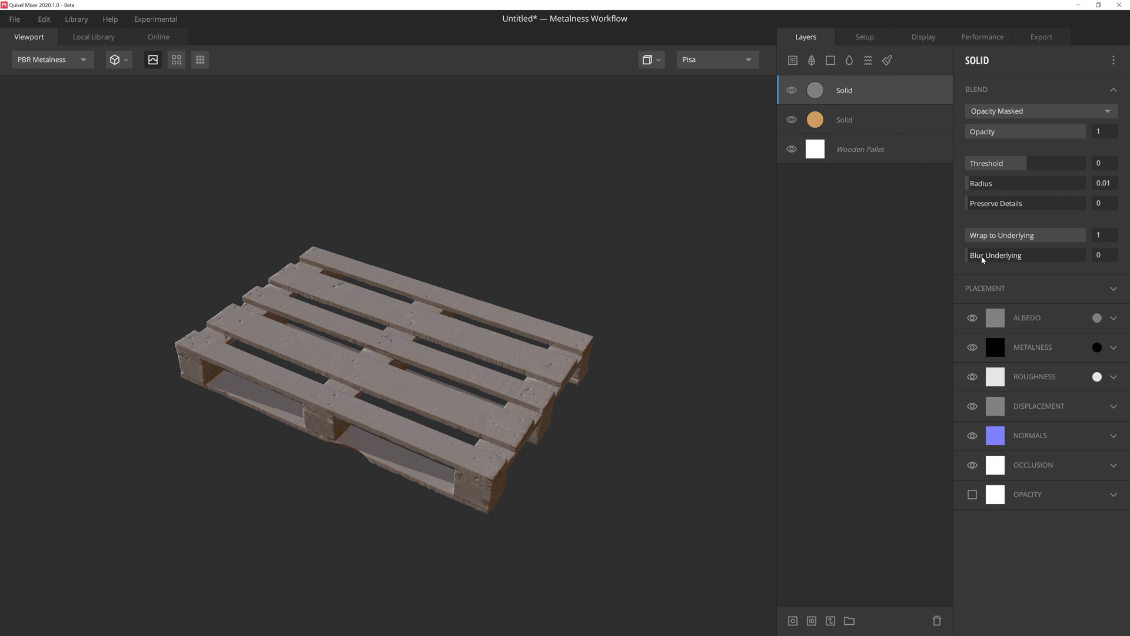
left_click(1097, 318)
type("AD7B3F")
key("Return")
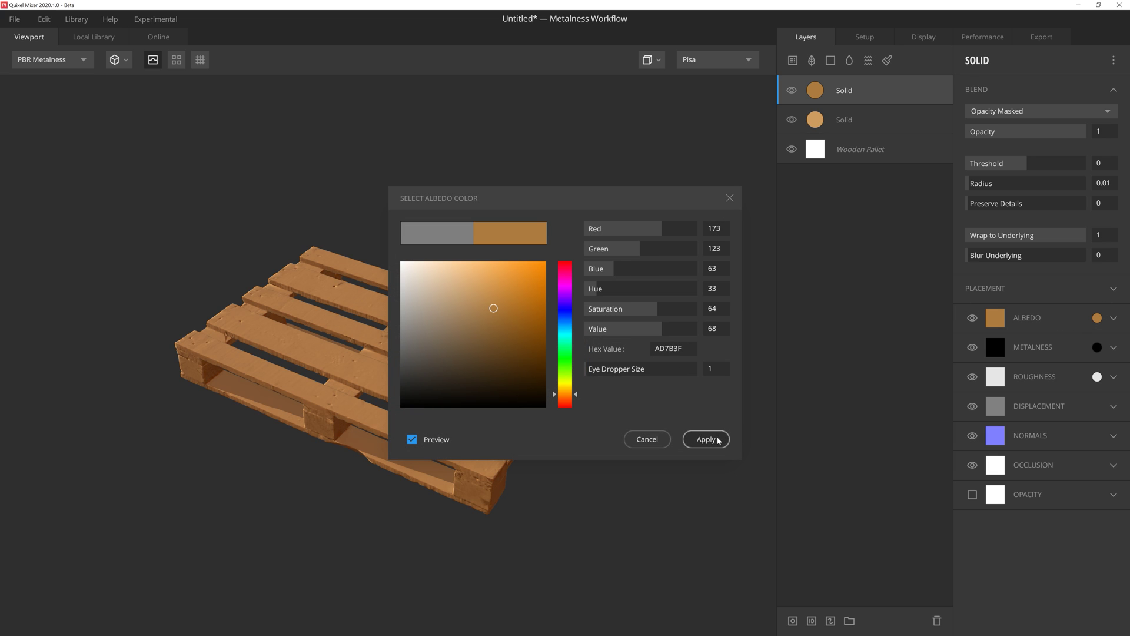
left_click(706, 439)
Set the AD7B3F layer's roughness to a slightly darker light grey.
left_click(1096, 377)
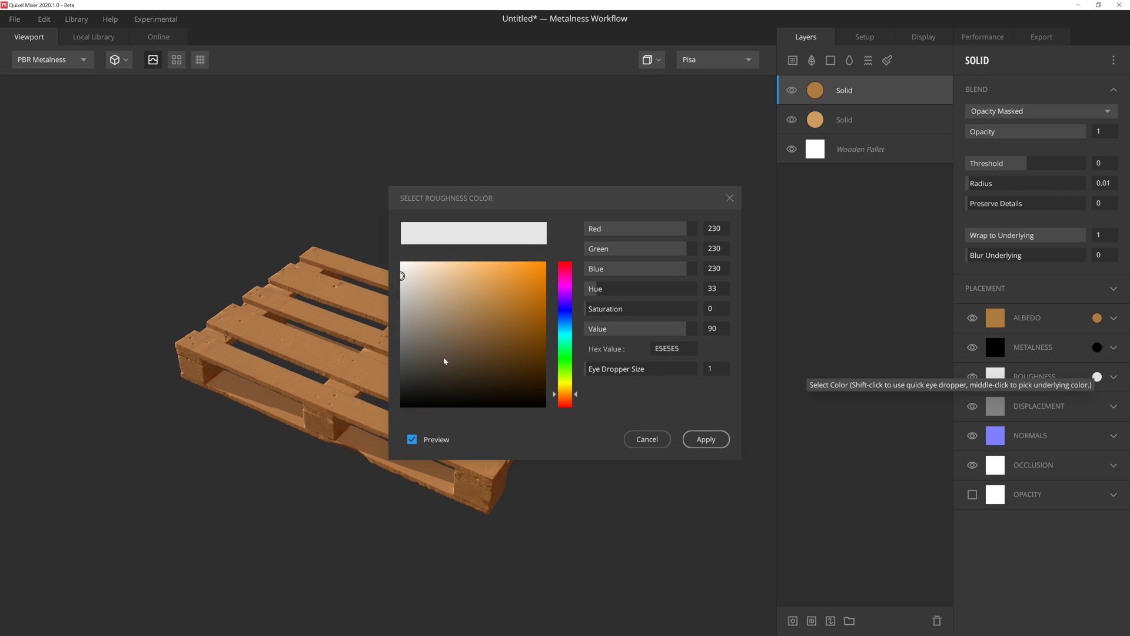
left_click(403, 293)
left_click(706, 439)
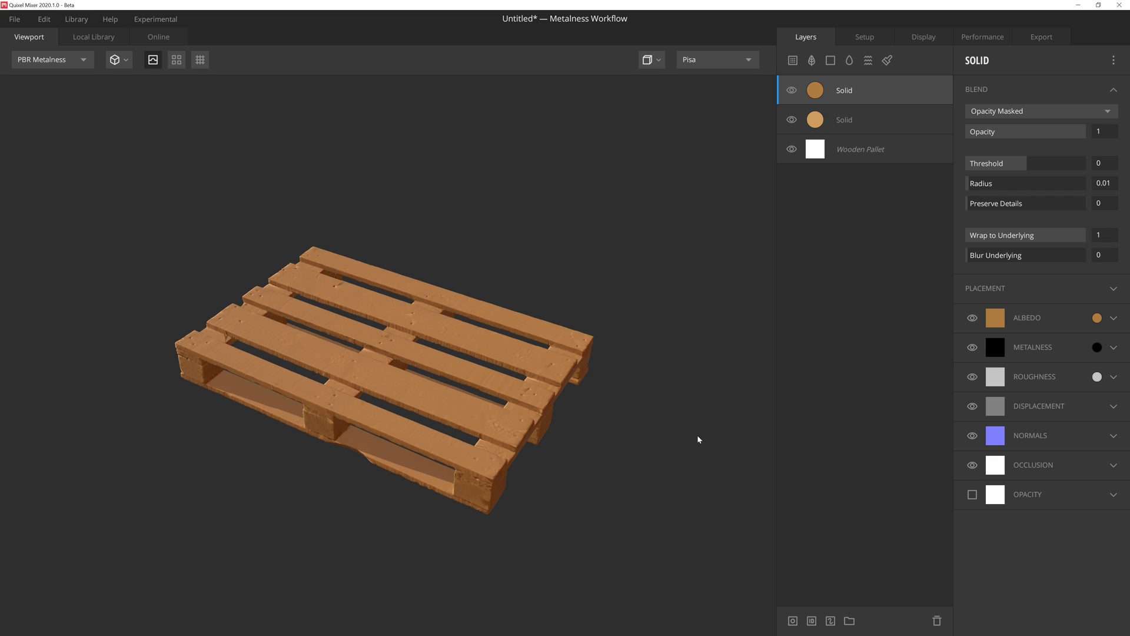
Add a mask stack with an inverted Curvature component to the darker solid layer, with levels 0.365 to 0.516.
left_click(793, 621)
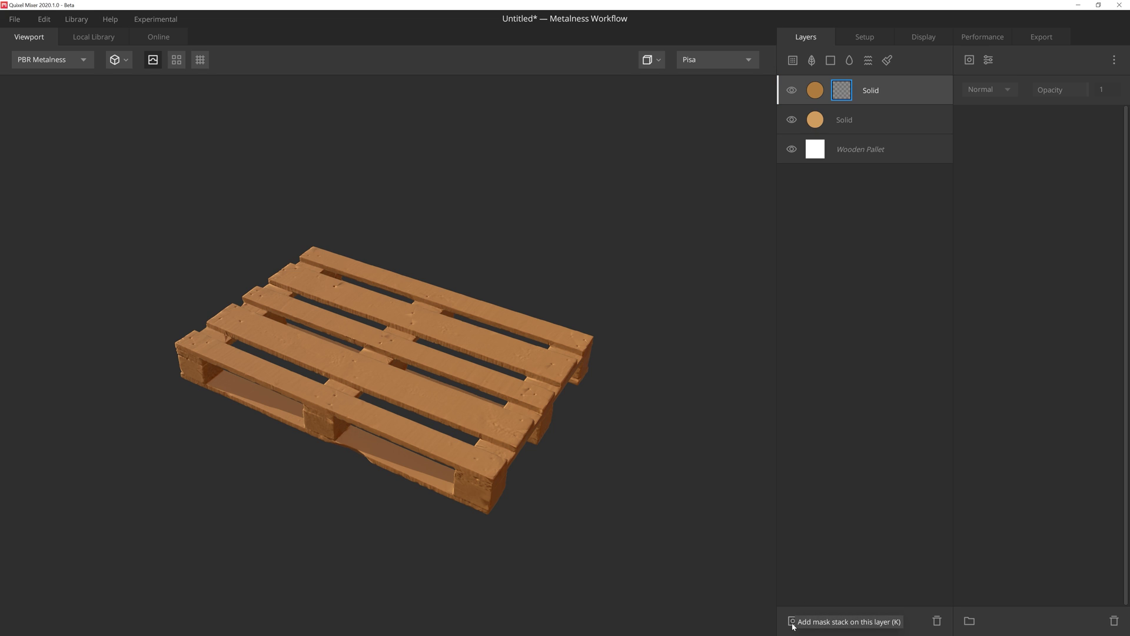
left_click(970, 59)
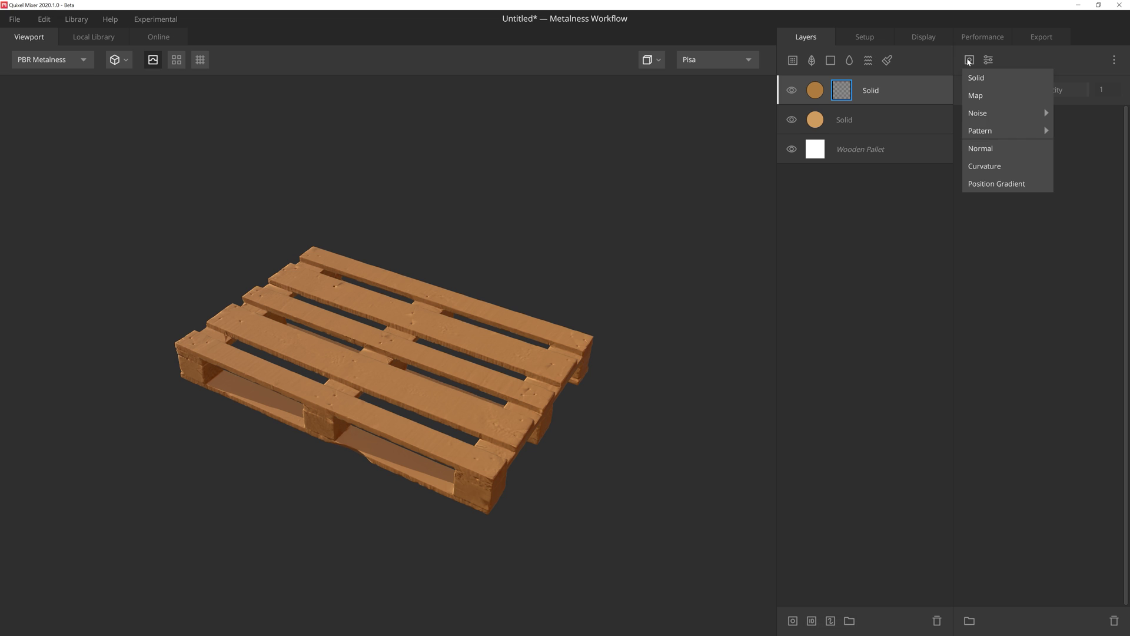
left_click(1016, 166)
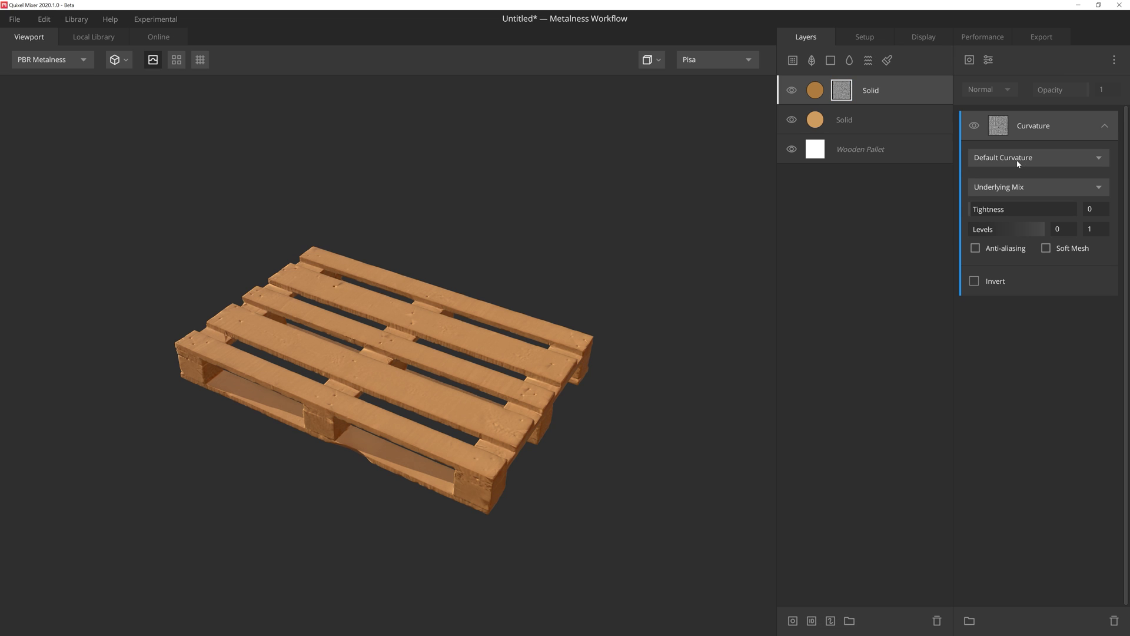
mouse_move(971, 234)
left_mouse_down()
mouse_move(1028, 239)
mouse_move(1008, 243)
left_mouse_up()
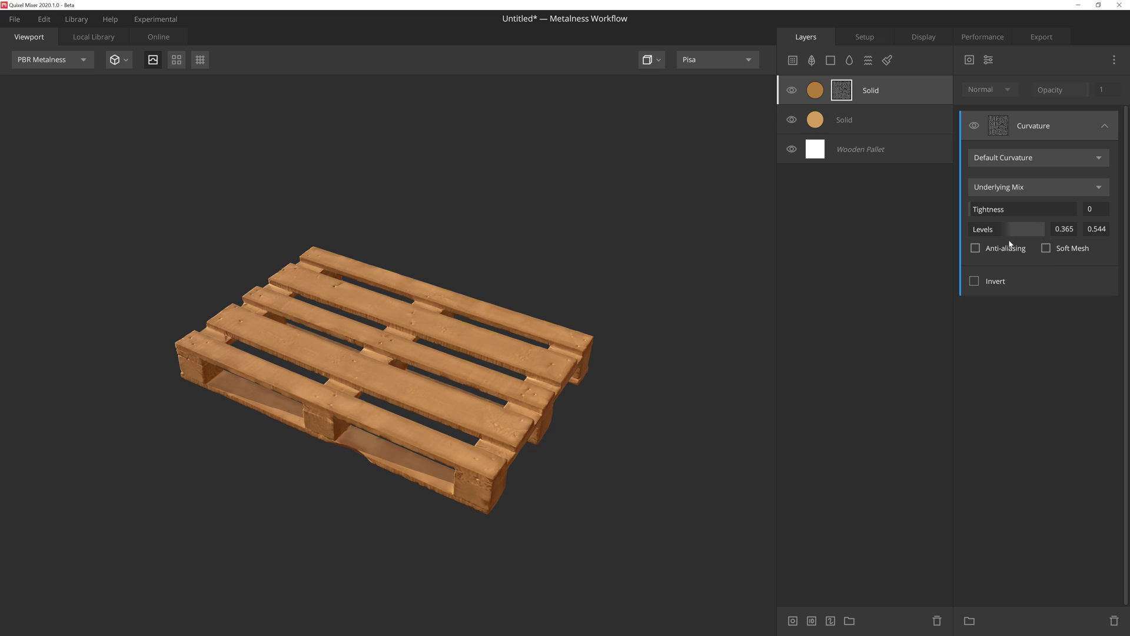
left_click(976, 281)
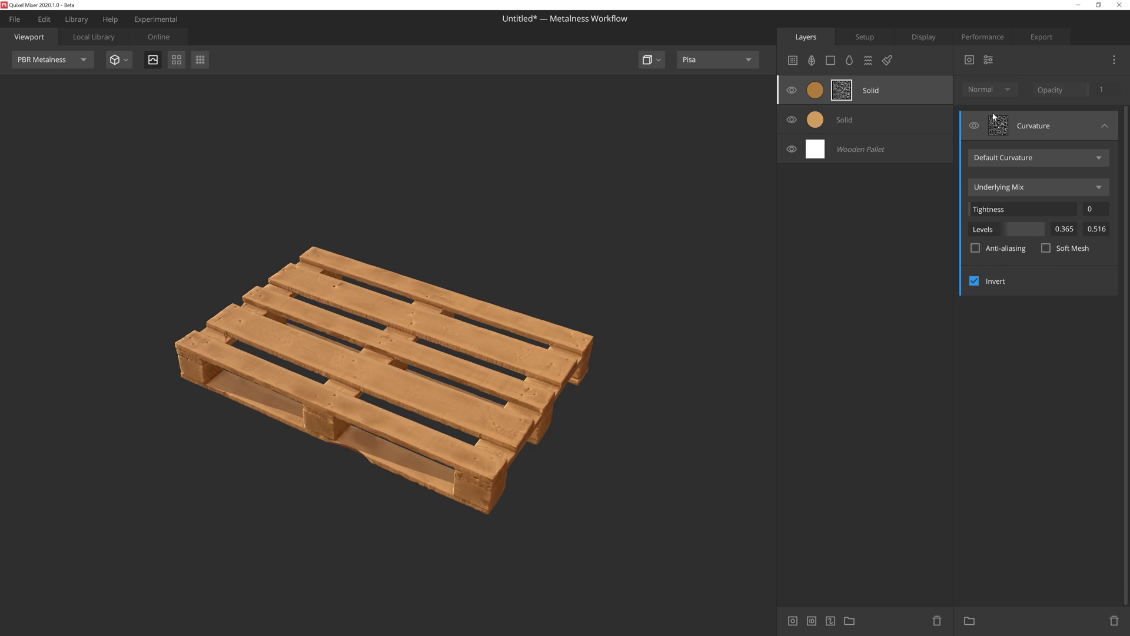
Add a Posterize modifier above the Curvature mask and set its step count to 3, previewing the layer mask.
left_click(989, 59)
left_click(993, 168)
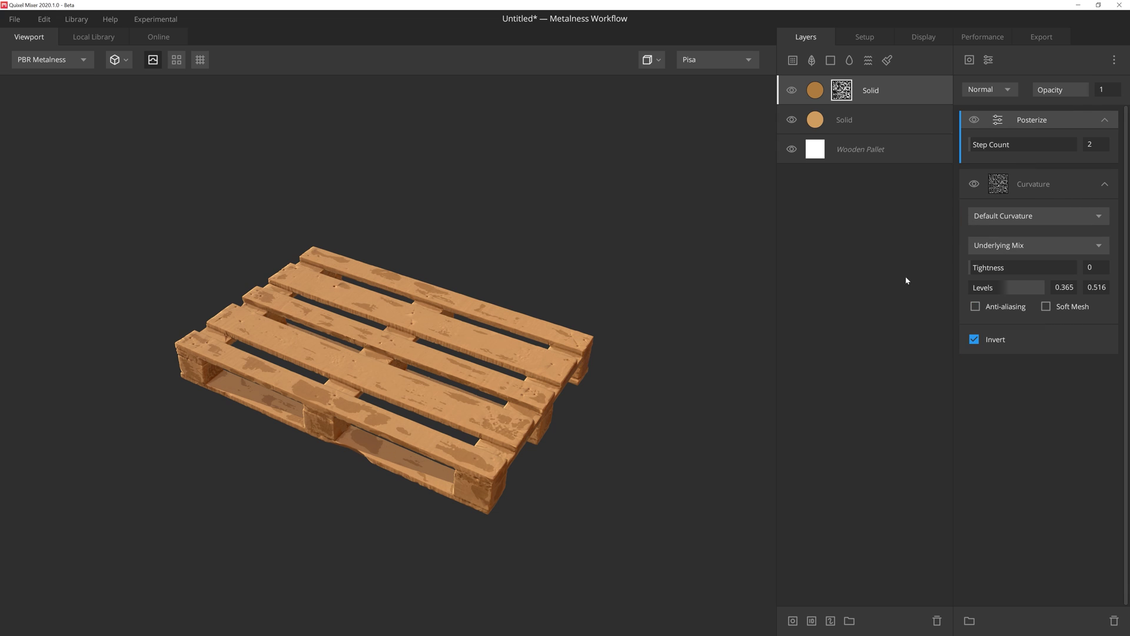
left_click_drag(694, 434, 649, 441)
key("m")
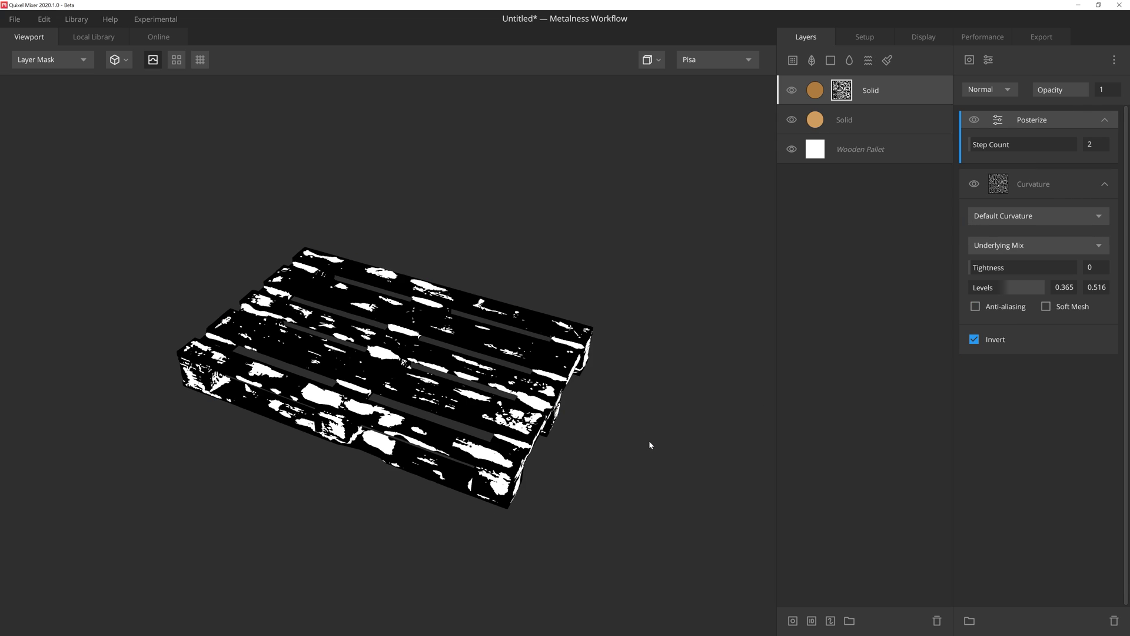
mouse_move(974, 152)
left_mouse_down()
mouse_move(1021, 149)
mouse_move(982, 151)
left_mouse_up()
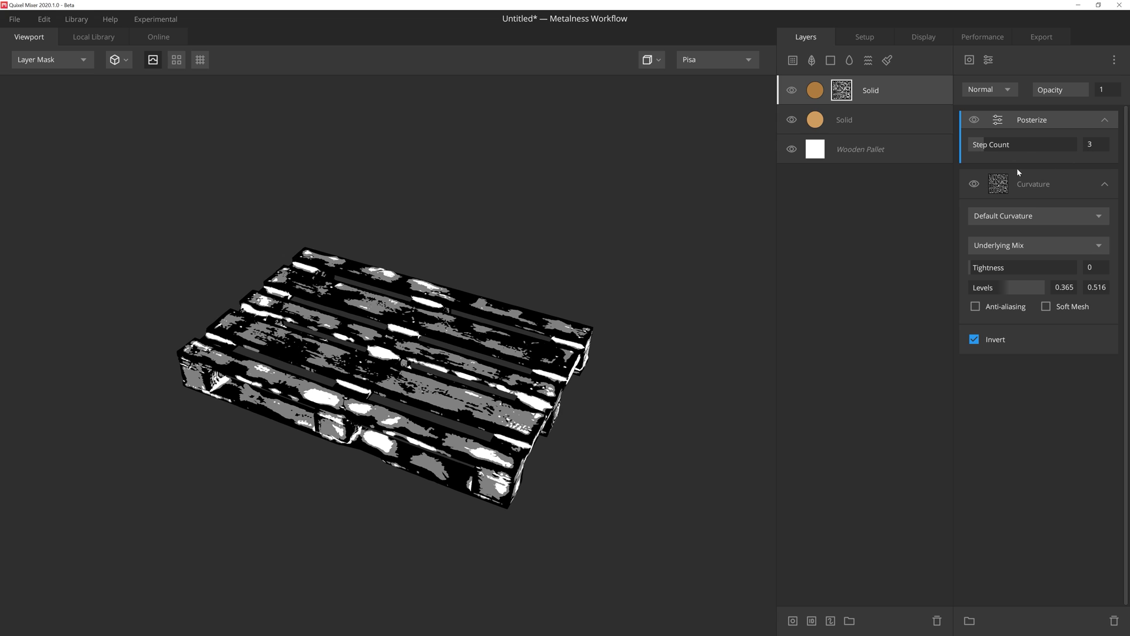
left_click_drag(736, 333, 745, 334)
Add a Gaussian Blur modifier above Posterize and set its strength to 0.006.
left_click(989, 60)
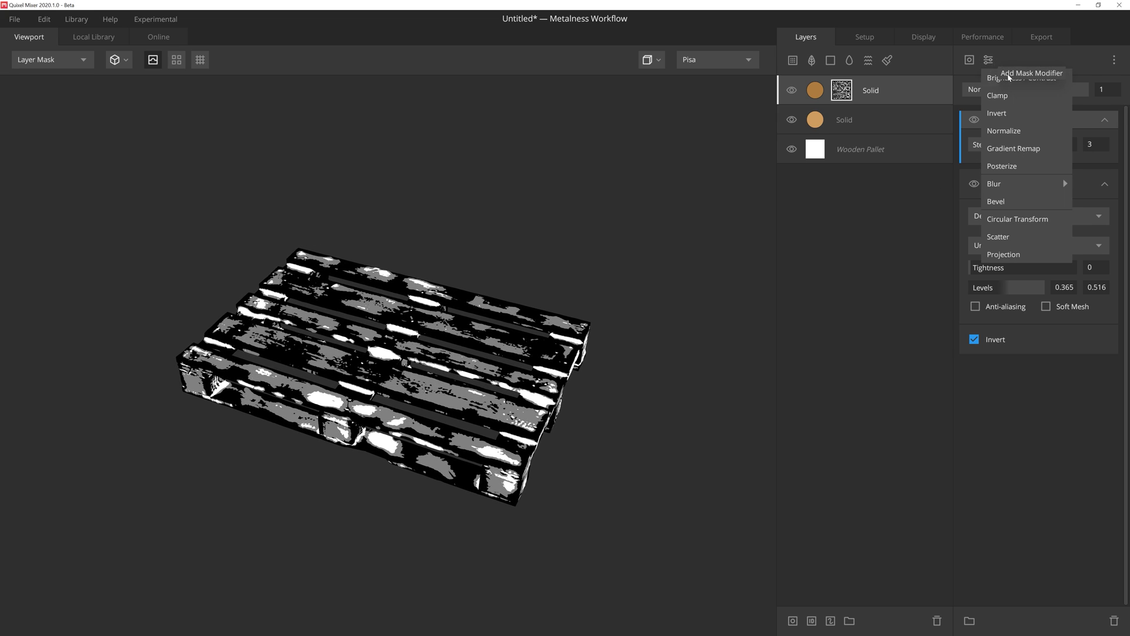
left_click(1062, 182)
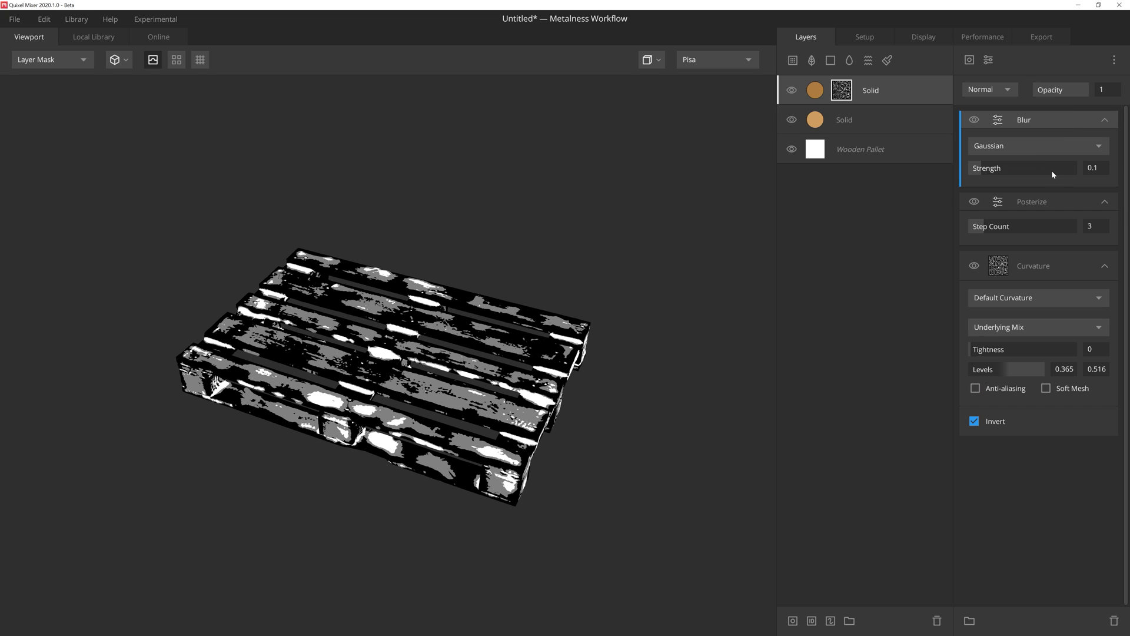
left_click_drag(1052, 171, 972, 169)
left_click_drag(756, 347, 746, 351)
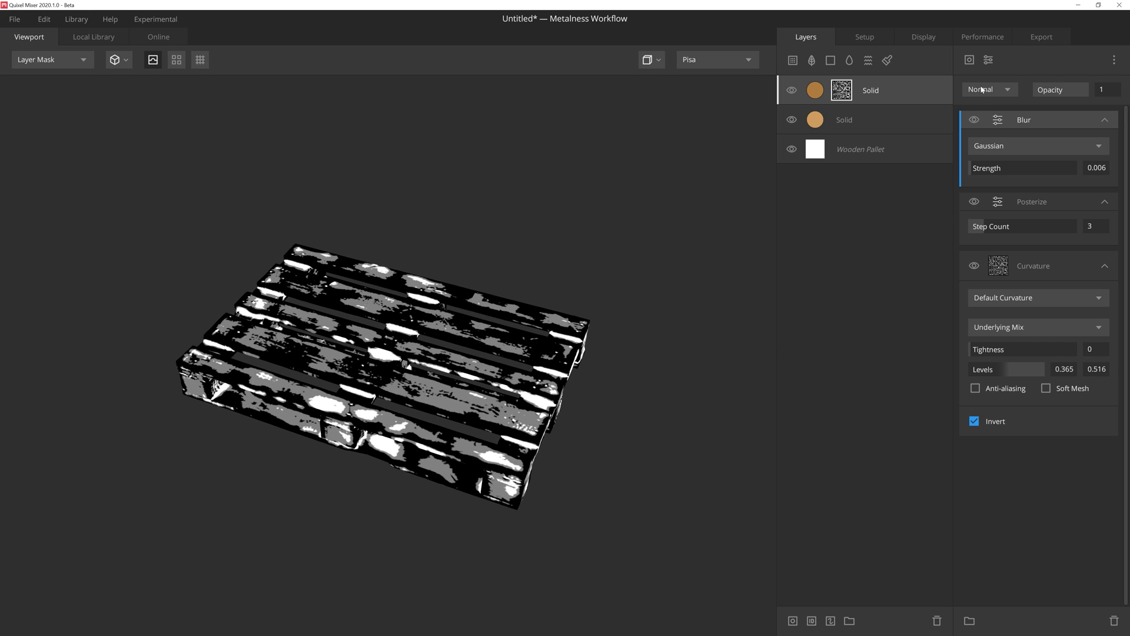
Add a Gradient Remap modifier above the blur with range 0.313 to 0.718, and return to the PBR Metalness view.
left_click(988, 60)
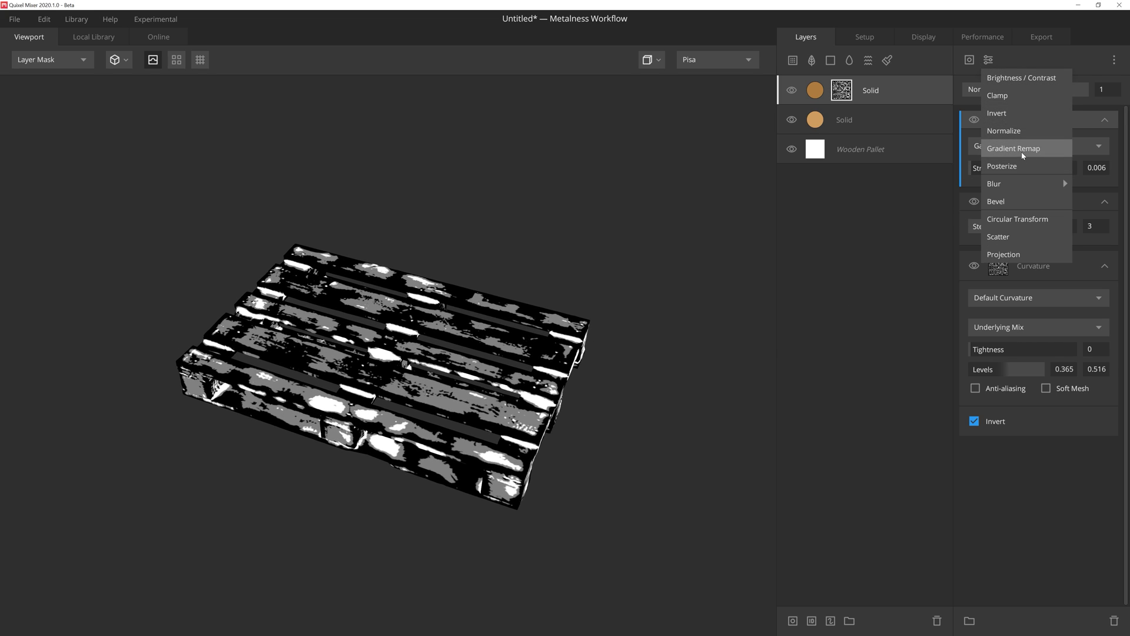
left_click(1041, 155)
left_click_drag(981, 143, 969, 170)
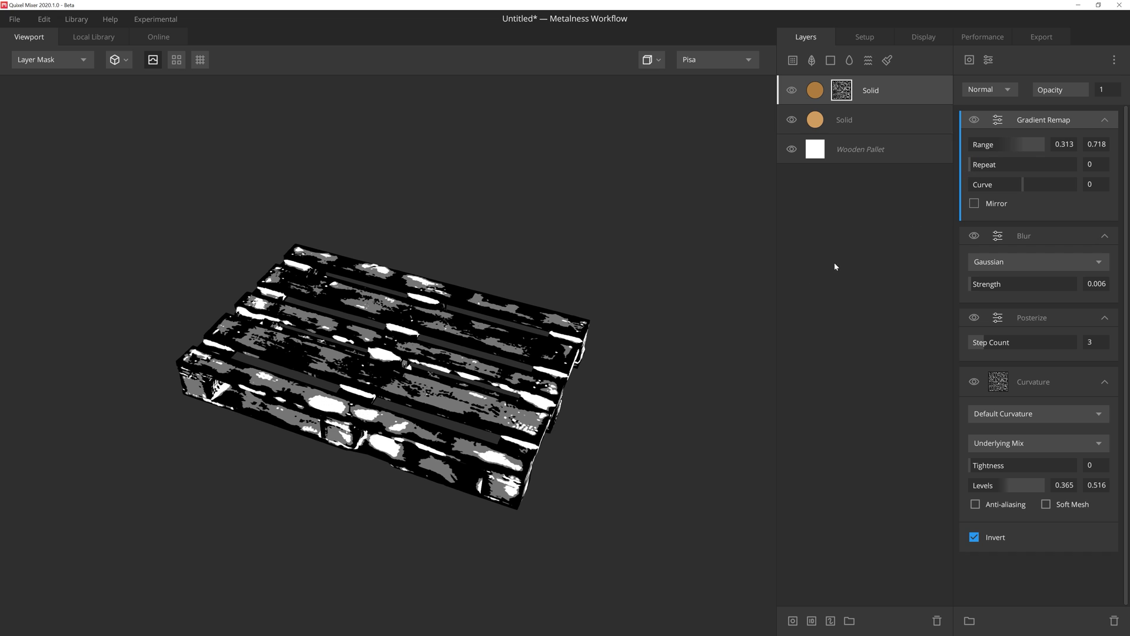
mouse_move(704, 332)
left_mouse_down()
mouse_move(640, 327)
mouse_move(717, 320)
mouse_move(680, 368)
mouse_move(598, 370)
mouse_move(694, 336)
mouse_move(700, 352)
left_mouse_up()
key("m")
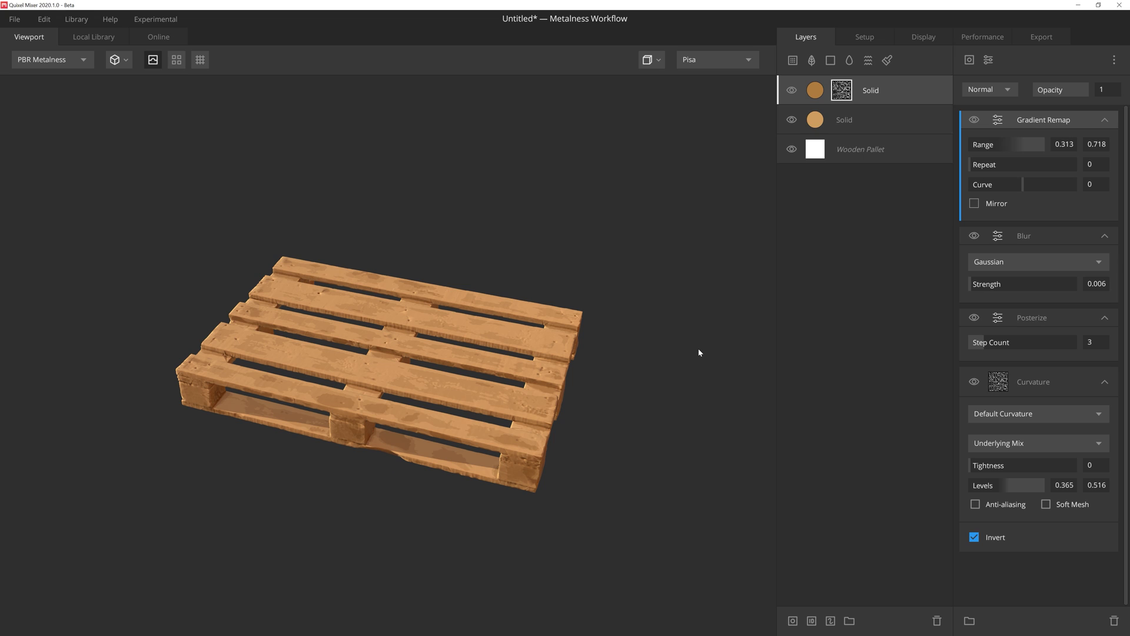
Add a solid layer on top with dark brown albedo 411801 and set its opacity to 0.784.
left_click(830, 60)
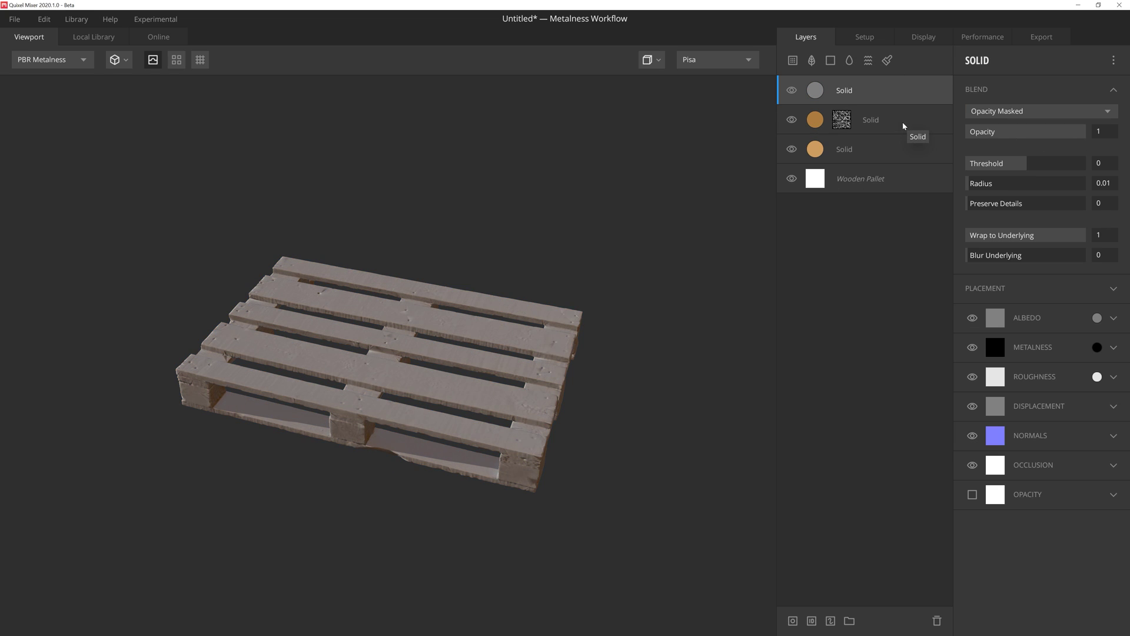
left_click(1097, 318)
key("ctrl+v")
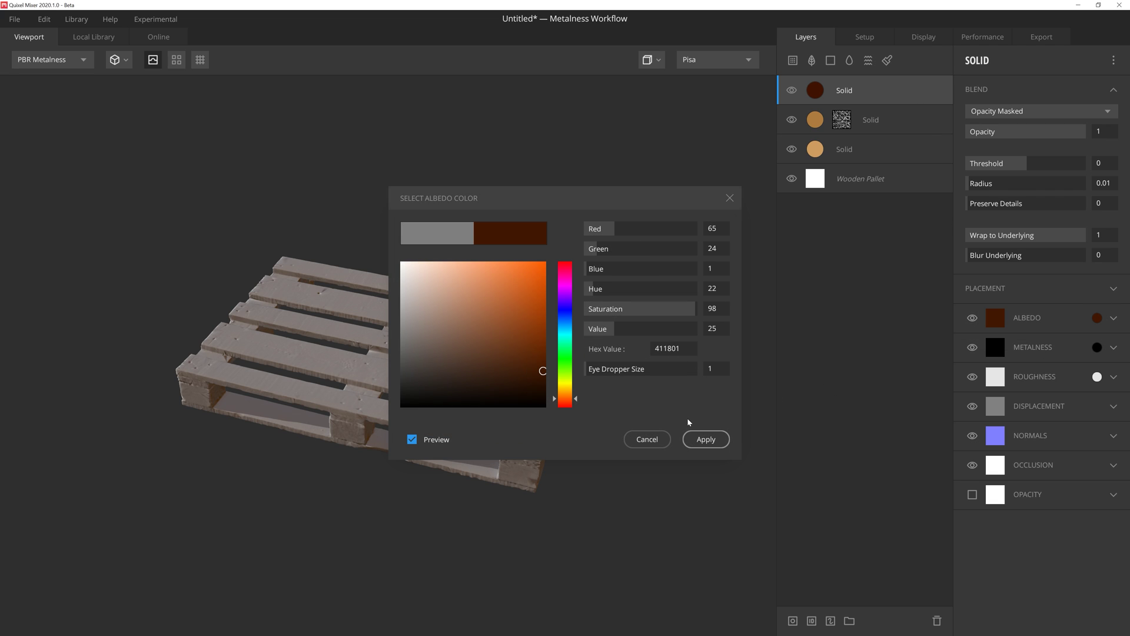
left_click(709, 440)
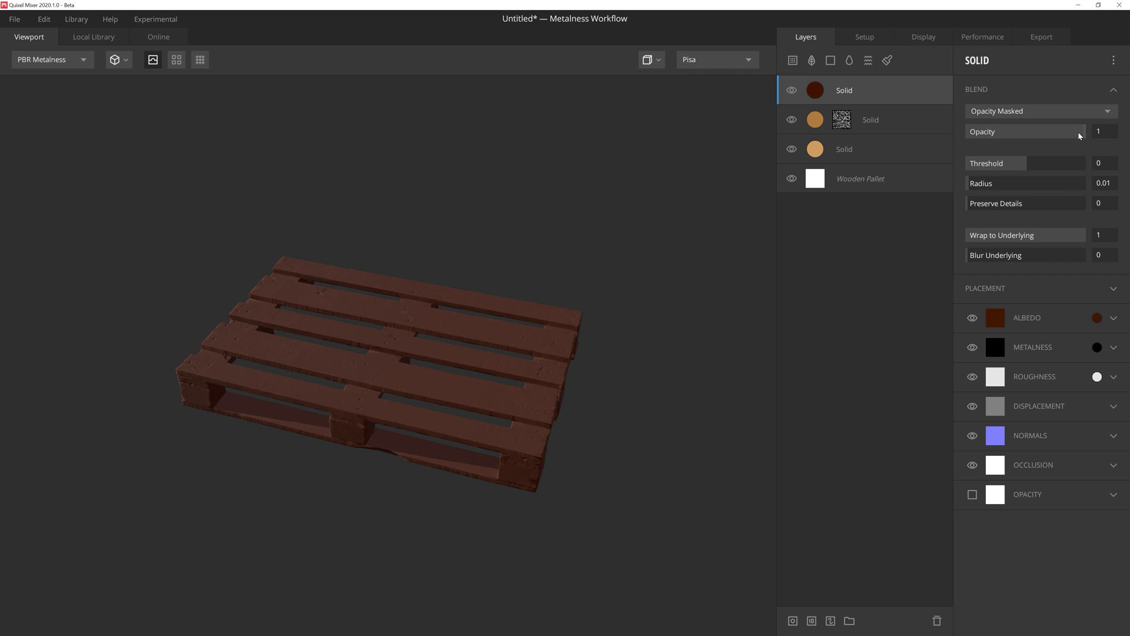
left_click_drag(1080, 135, 1061, 138)
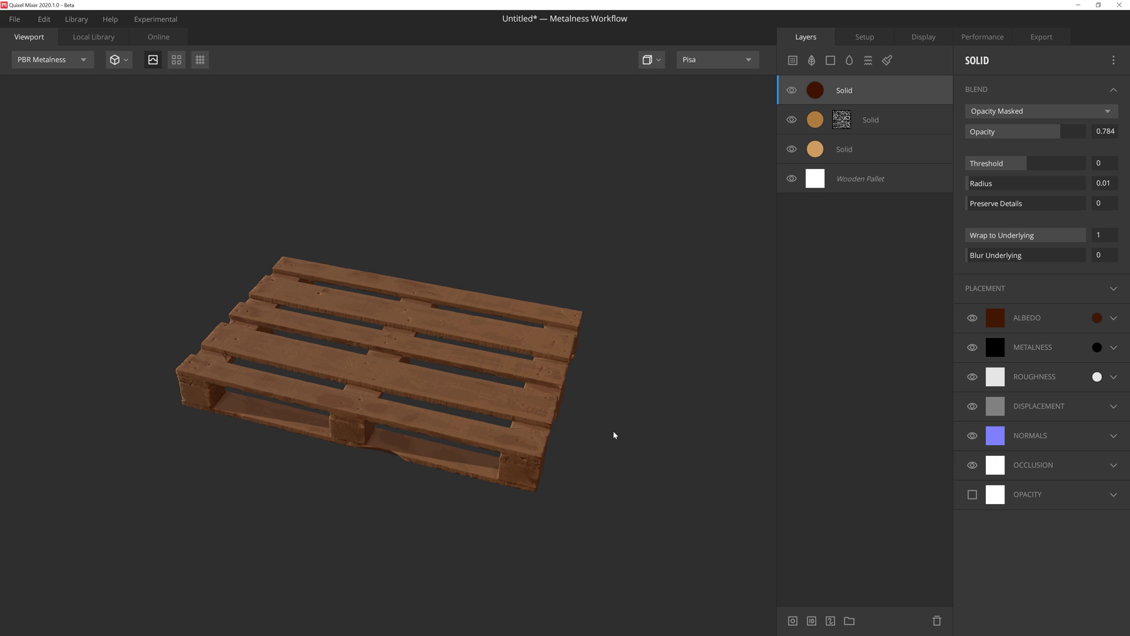
Add a mask stack with a Position Gradient component to the dark brown layer and preview the layer mask.
left_click(793, 621)
left_click(970, 60)
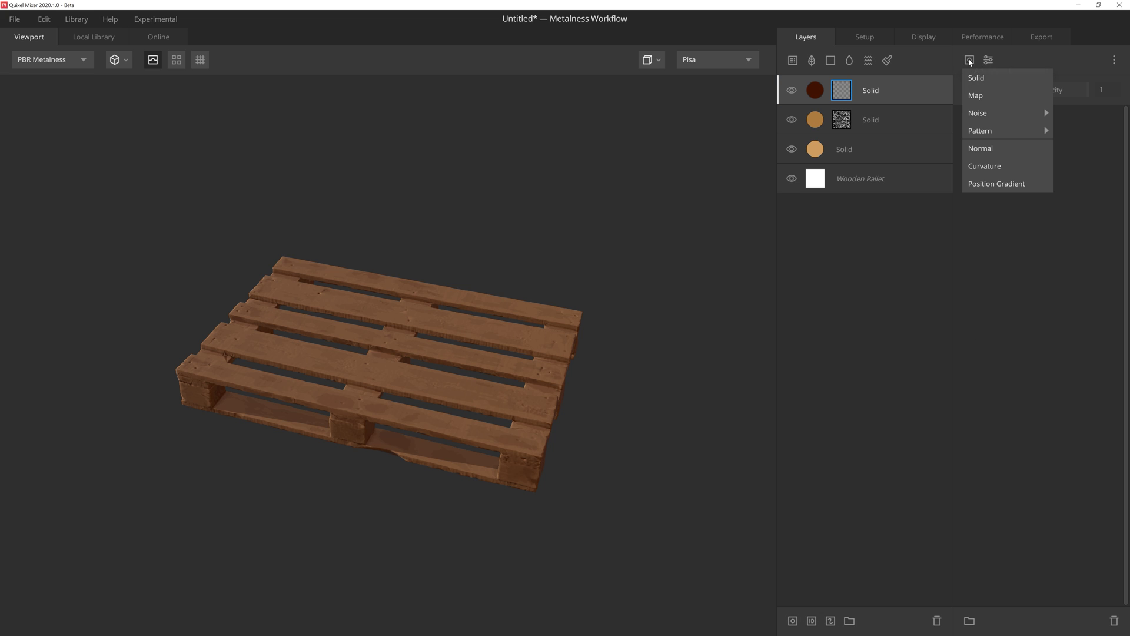
mouse_move(992, 135)
left_click(1060, 167)
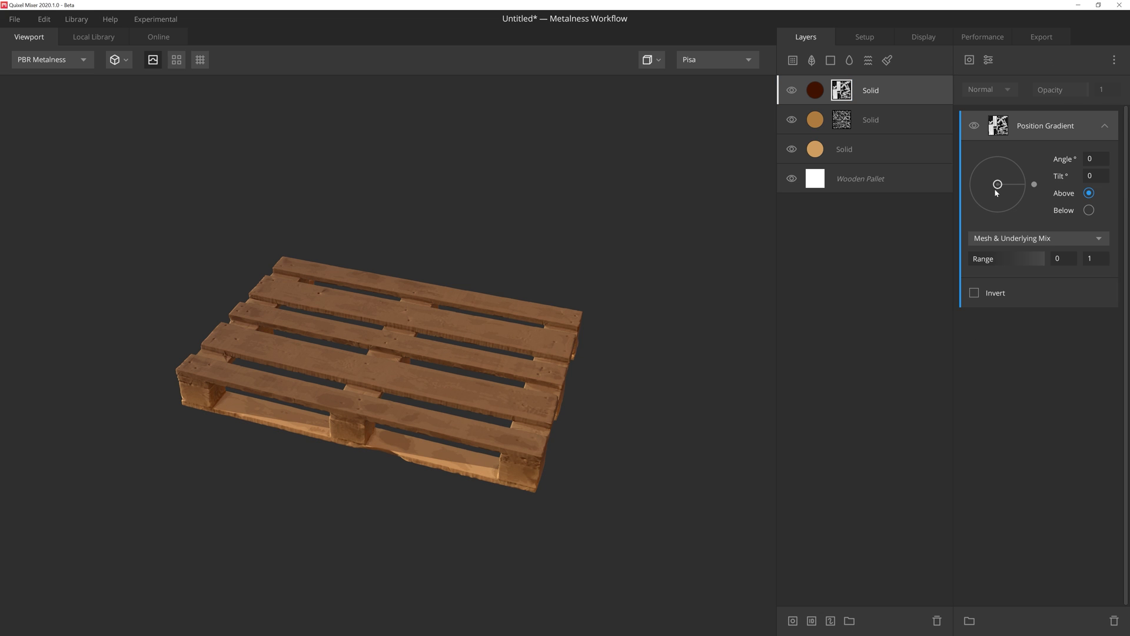
left_click_drag(526, 397, 529, 384)
key("m")
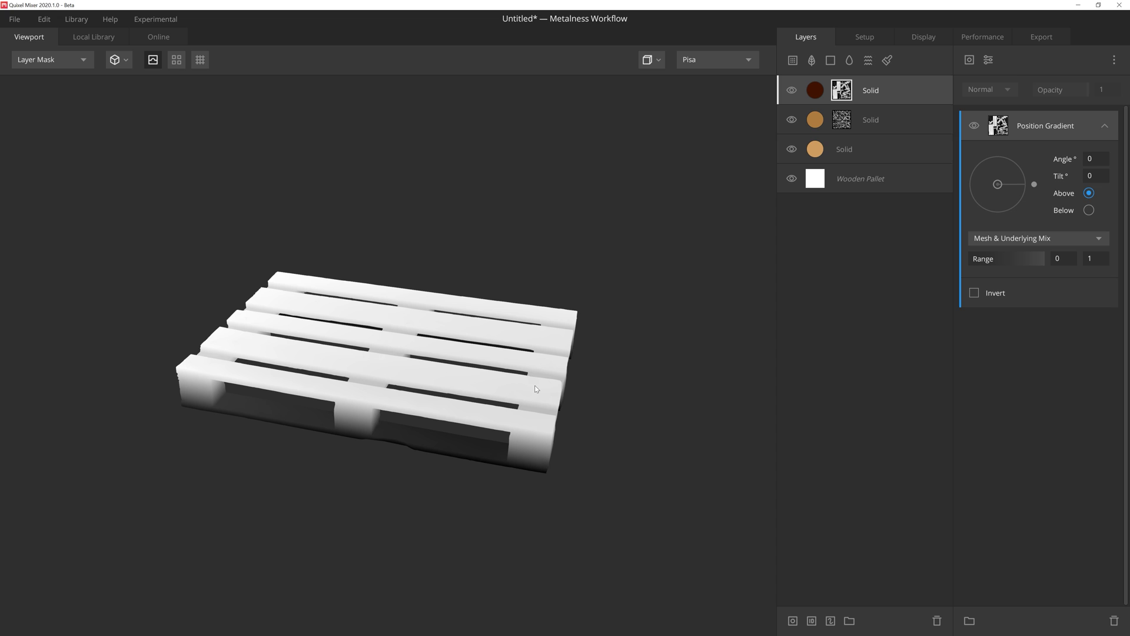
Invert the Position Gradient, set its range start to 0.187, and return to the PBR Metalness view.
left_click(974, 292)
left_click_drag(556, 426, 710, 377)
key("m")
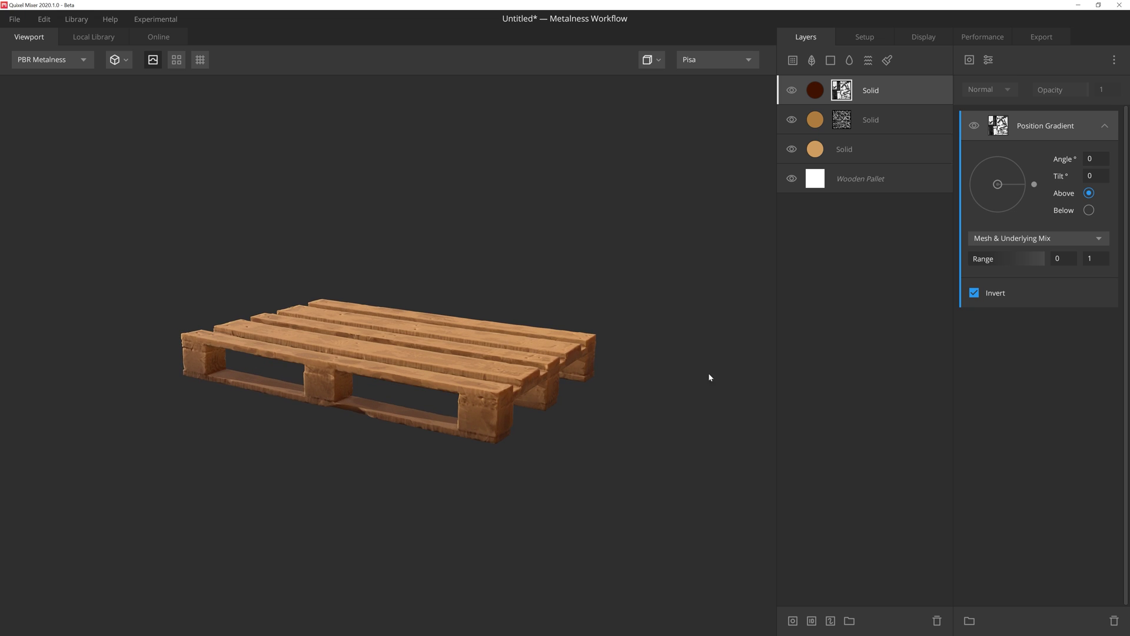
left_click_drag(973, 260, 977, 264)
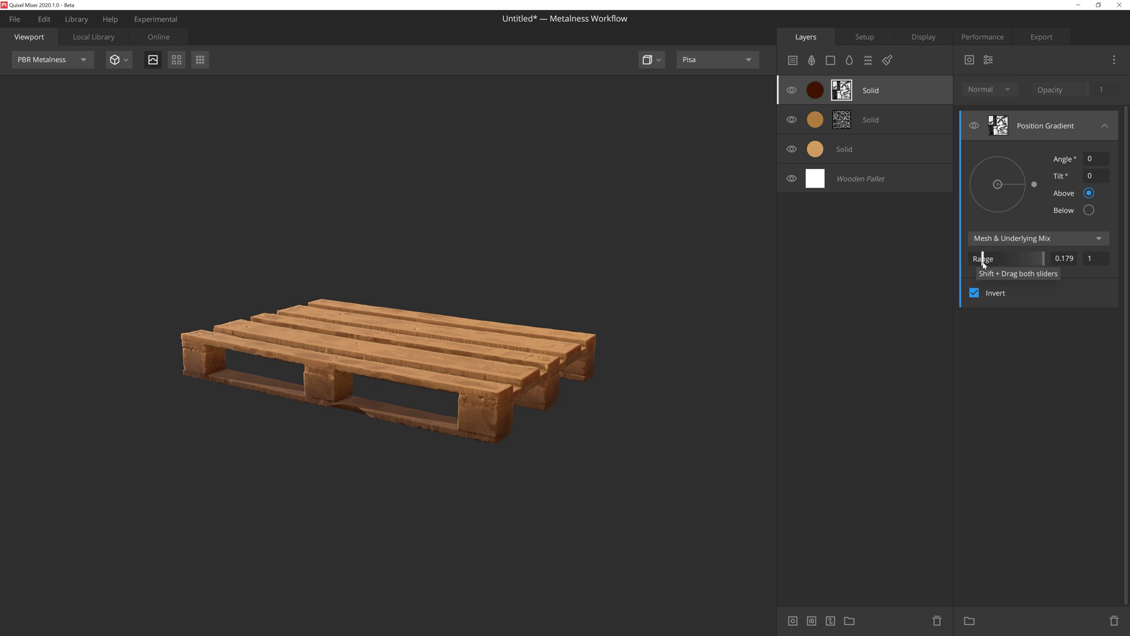
left_click_drag(983, 265, 984, 264)
left_click_drag(666, 348, 620, 384)
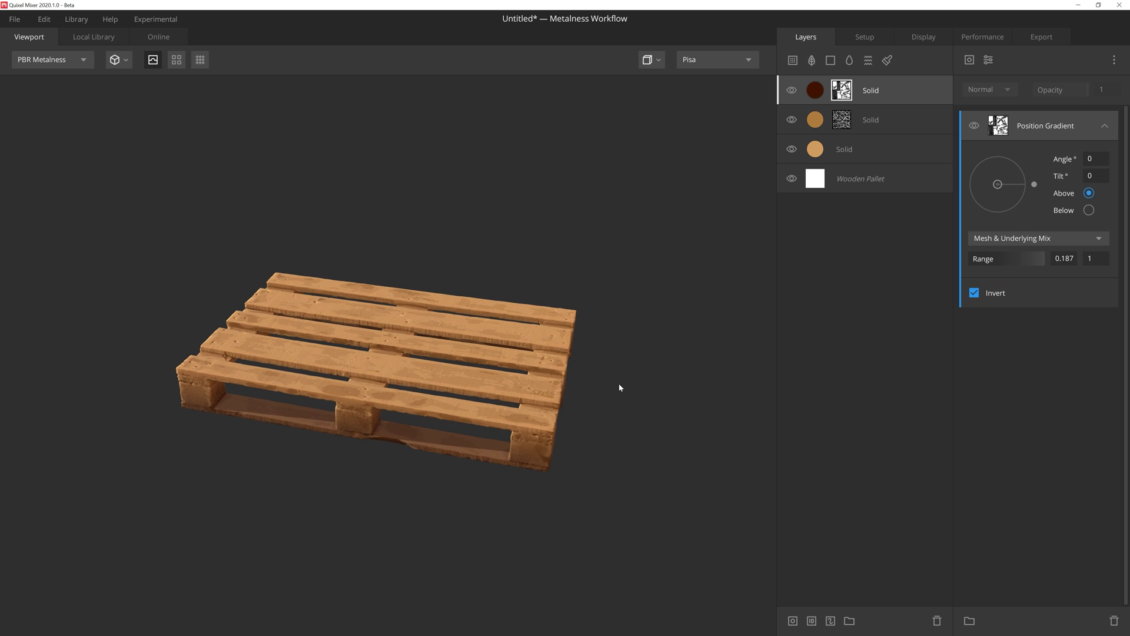
Duplicate the dark brown layer and change its copy's Position Gradient to range start 0.738, not inverted, tilt 90°, previewing the mask.
left_click(927, 87)
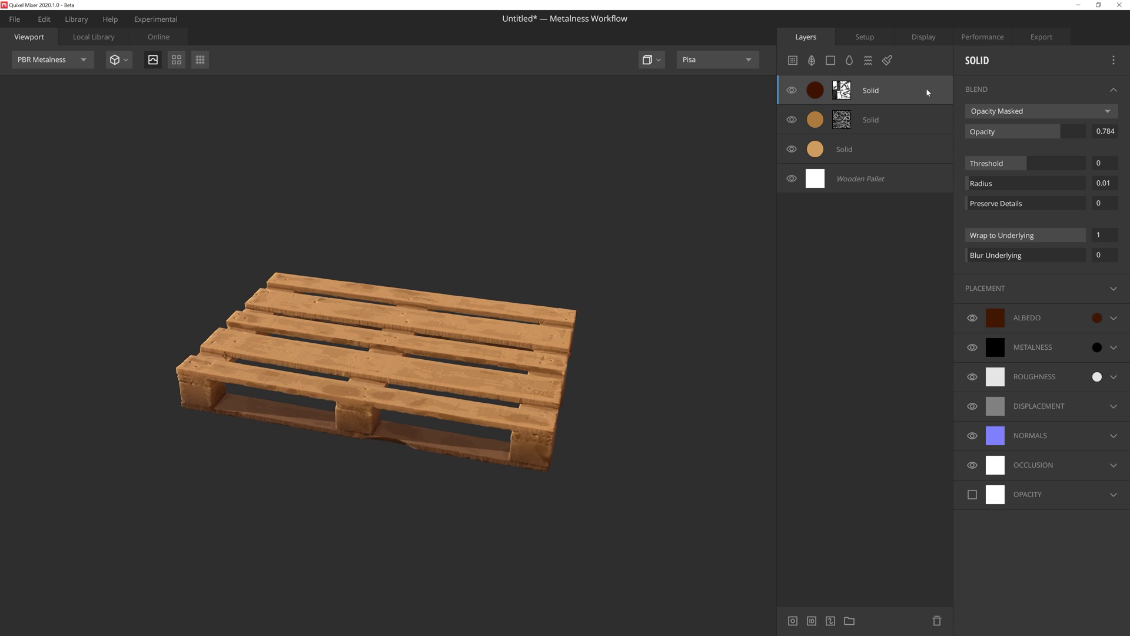
key("ctrl+d")
left_click(842, 90)
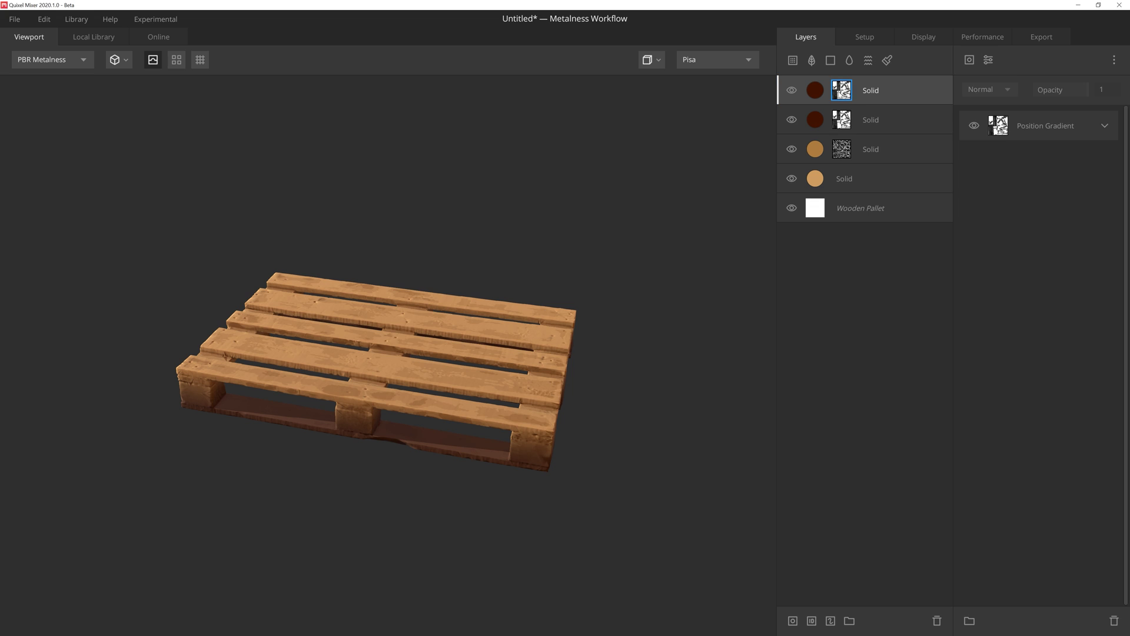
left_click(1106, 126)
left_click_drag(984, 260, 1024, 263)
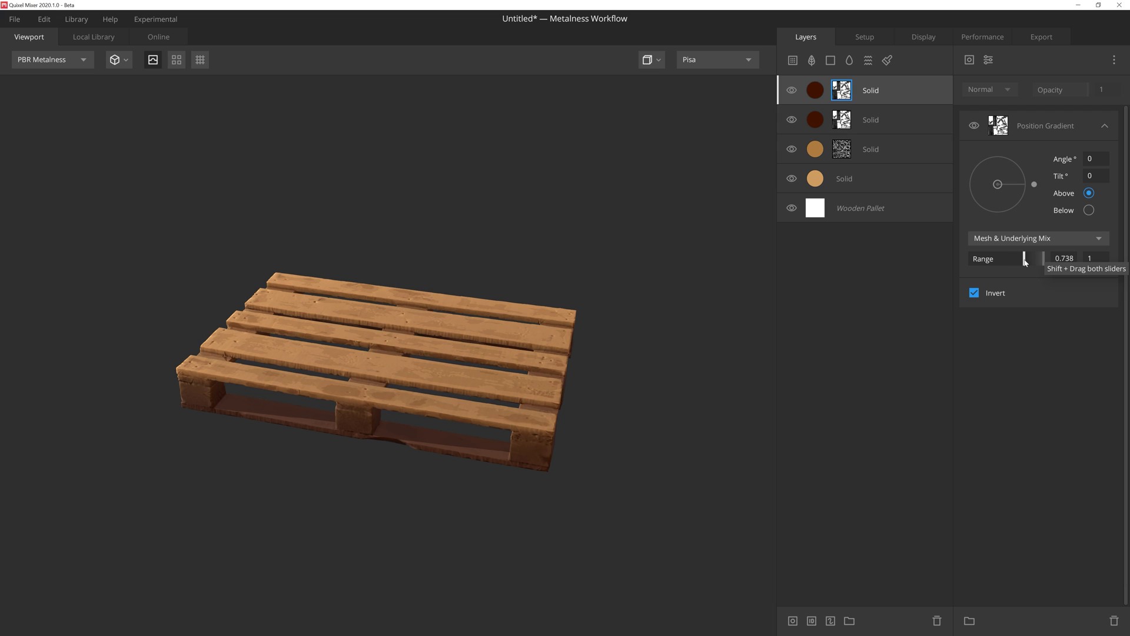
left_click(975, 293)
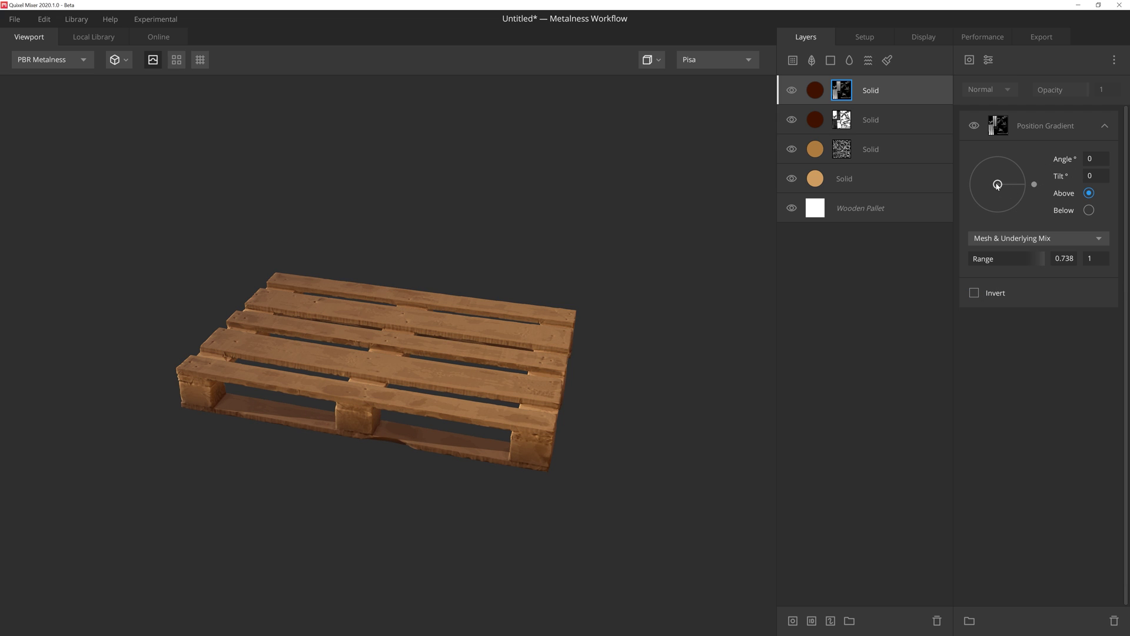
left_click_drag(998, 186, 1025, 184)
key("m")
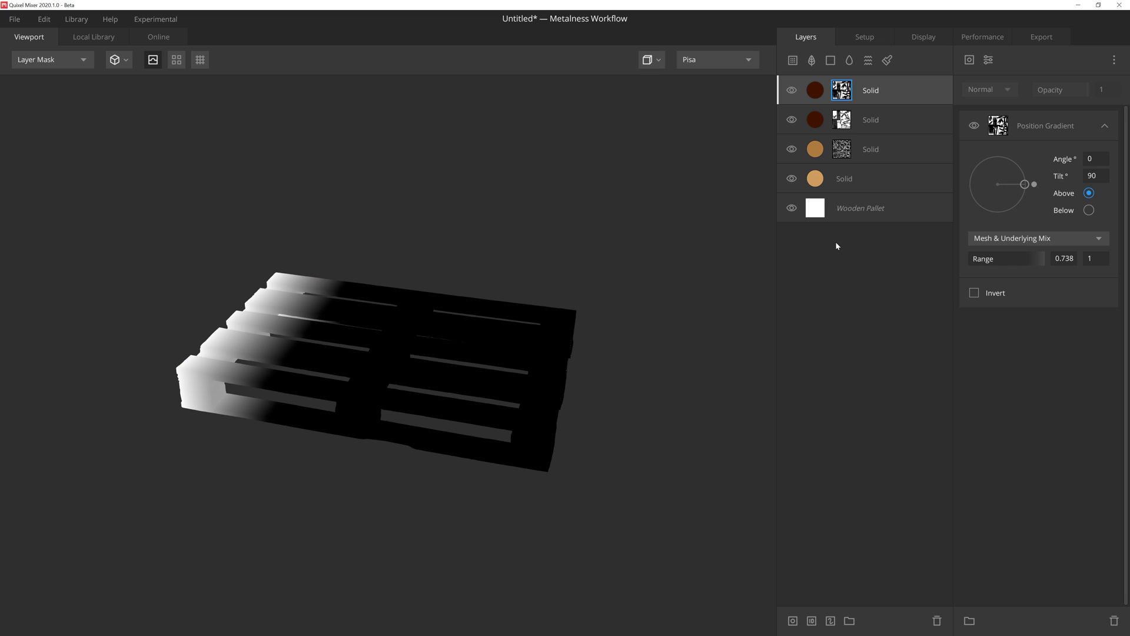
Copy the Position Gradient, paste it as a new component in the same mask stack, and set its angle to 180°.
right_click(1039, 125)
left_click(1068, 152)
right_click(1039, 123)
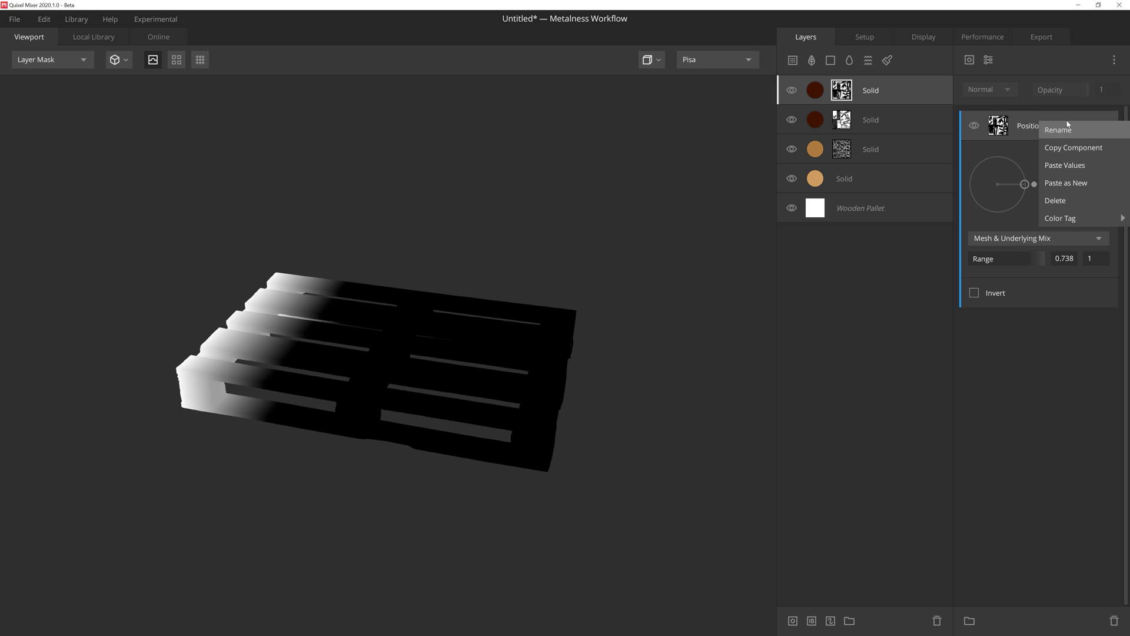
left_click(1080, 185)
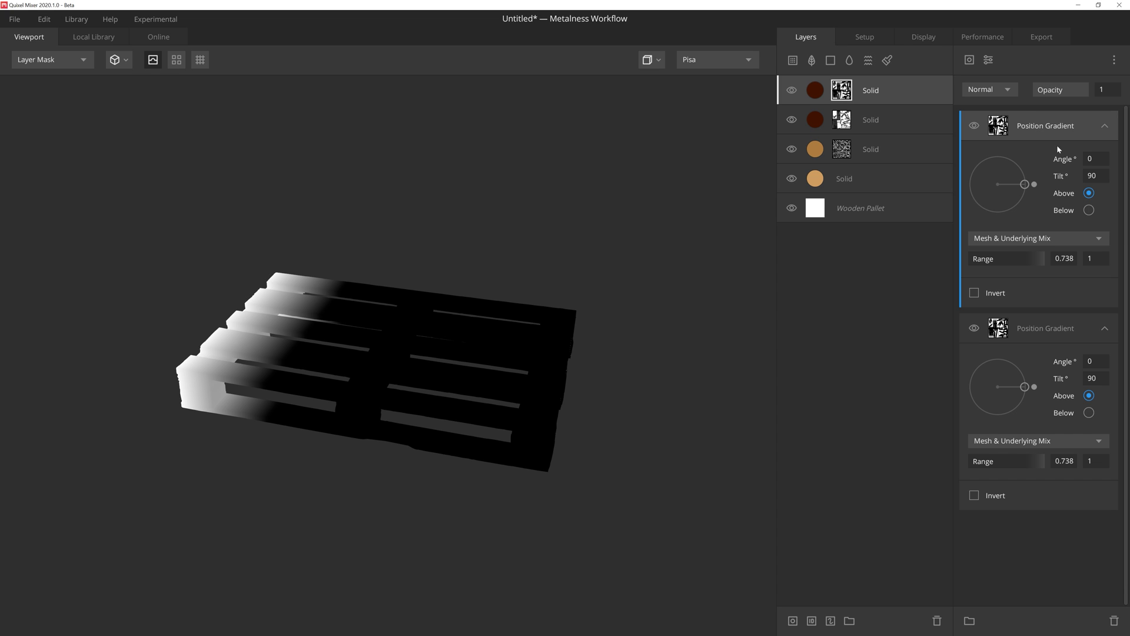
left_click_drag(1037, 185, 952, 184)
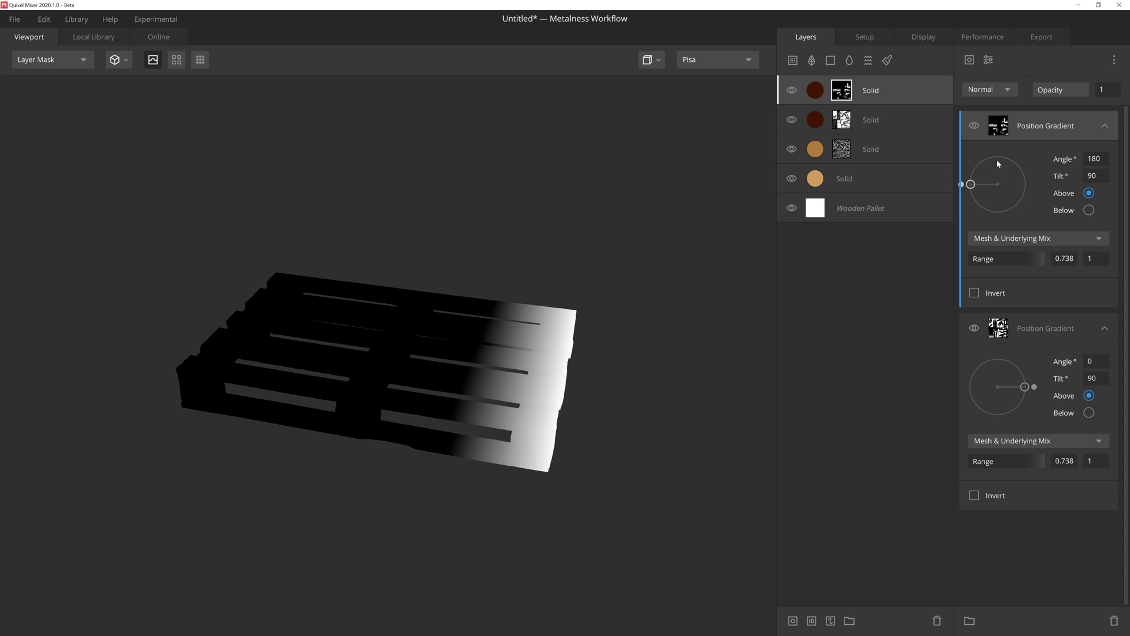
Set the upper Position Gradient's blend mode to Add and return to the PBR Metalness view.
left_click(1008, 90)
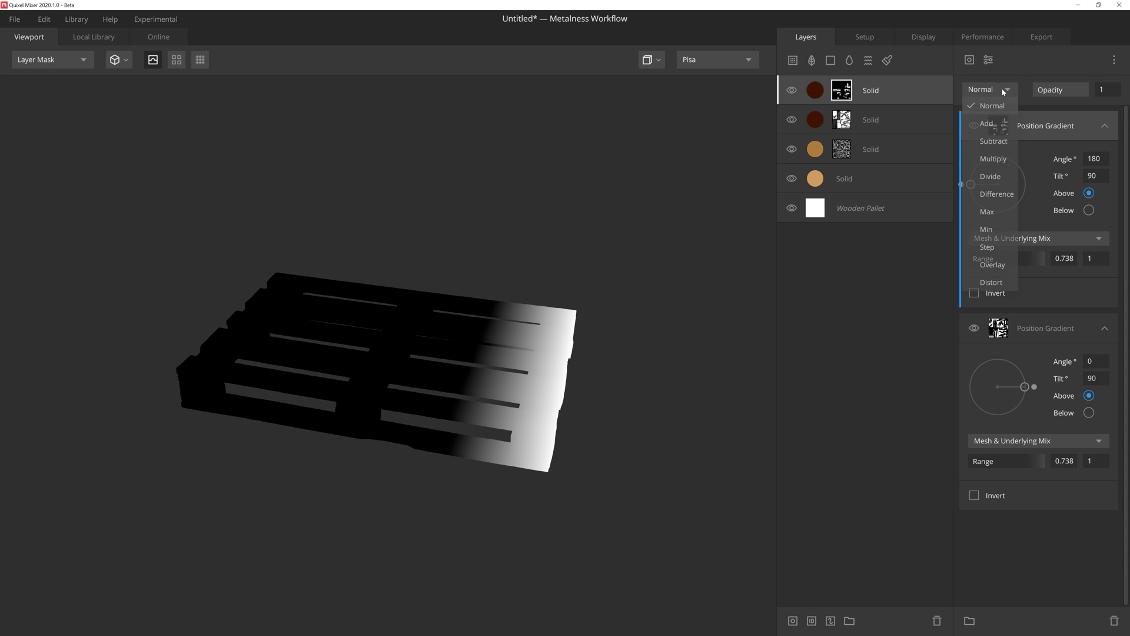
left_click(998, 123)
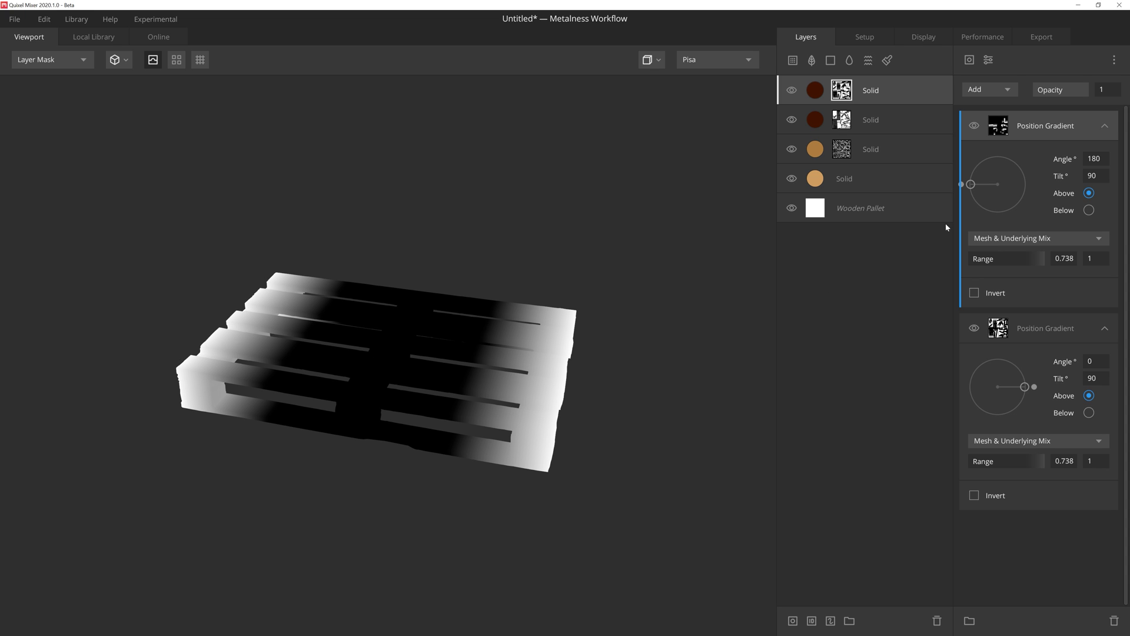
left_click_drag(373, 356, 340, 457)
key("m")
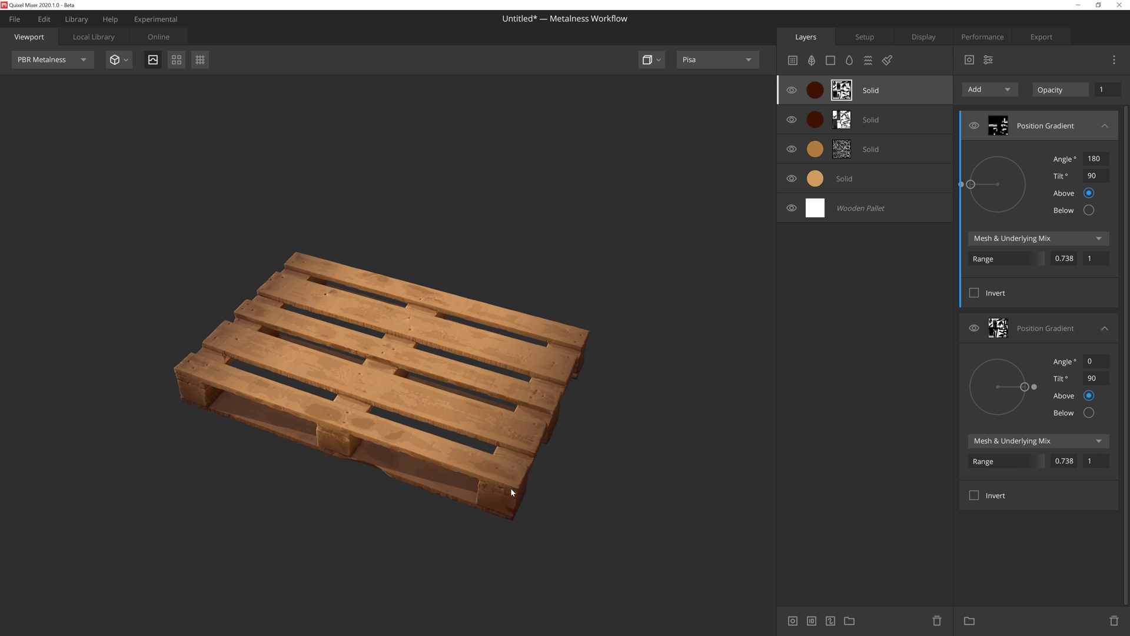
left_click_drag(511, 489, 554, 469)
key("c")
key("1")
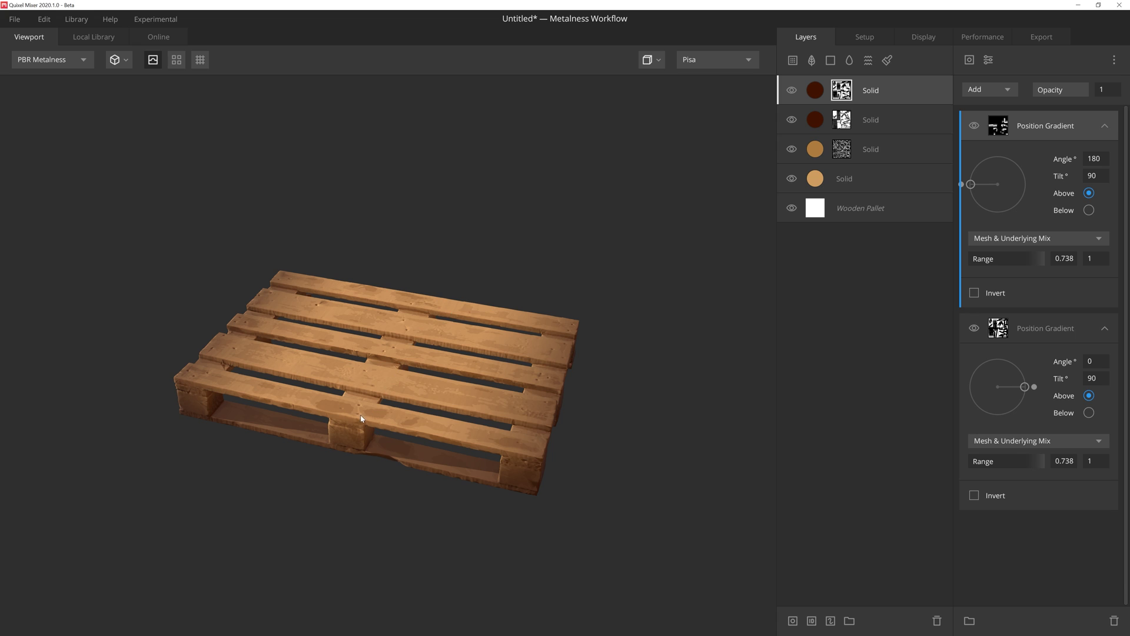
Add a paint layer on top and shape the brush with softness 0.75 and base curve 1.
left_click(888, 61)
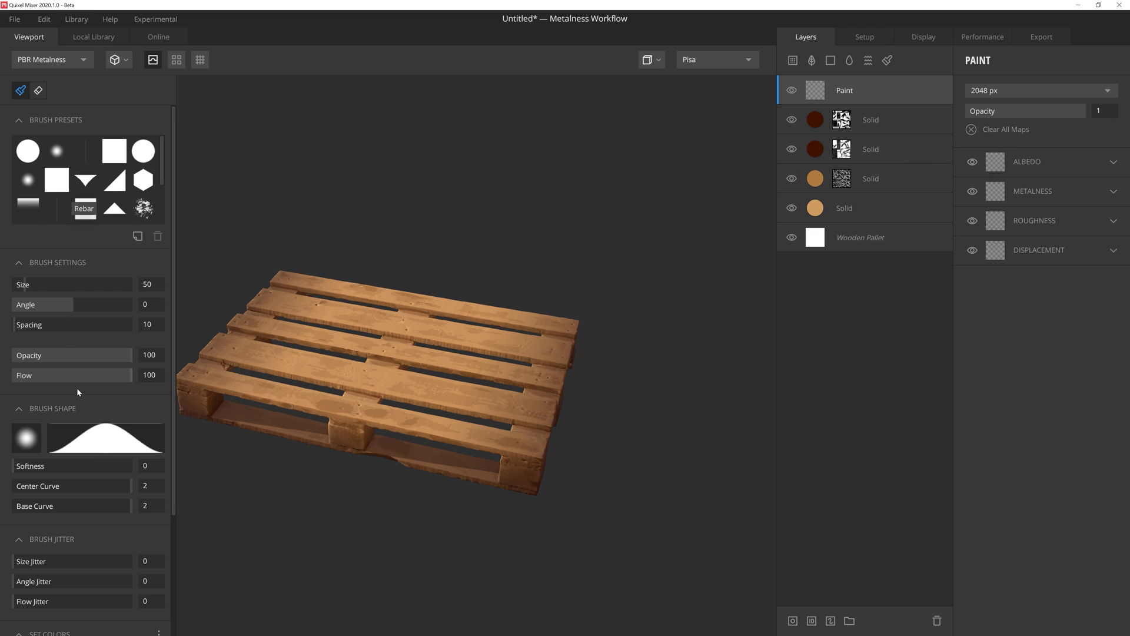
mouse_move(13, 466)
left_mouse_down()
mouse_move(113, 467)
mouse_move(103, 468)
left_mouse_up()
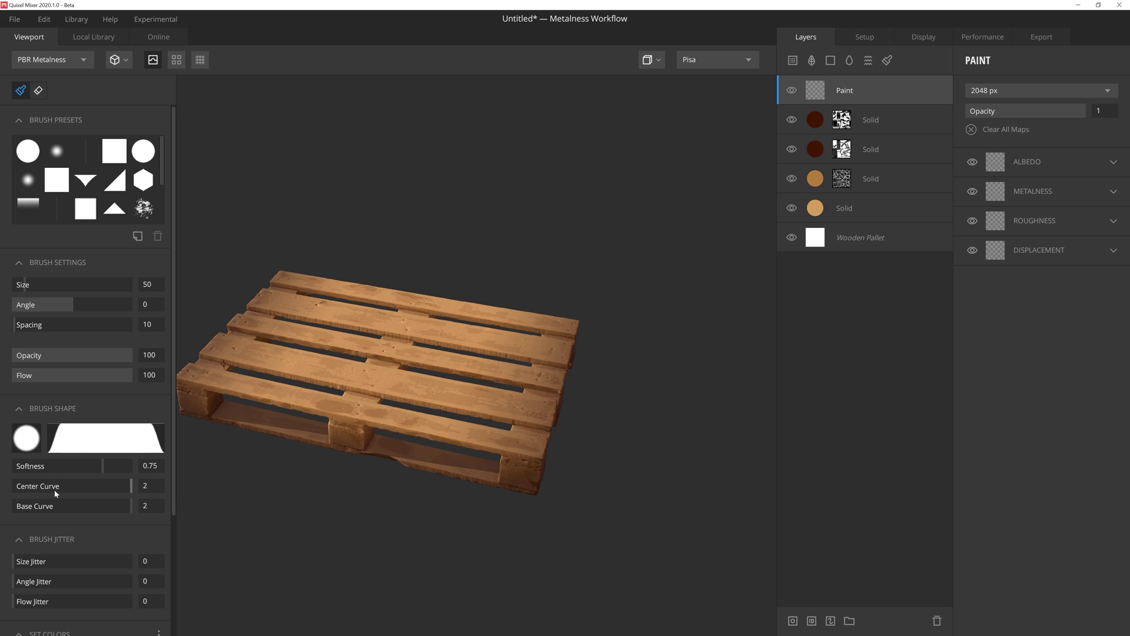
left_click_drag(127, 510, 12, 510)
Set the brush's metalness to white, roughness to mid grey, and displacement to 2.3 in Raise mode.
scroll(36, 513, "down", 5)
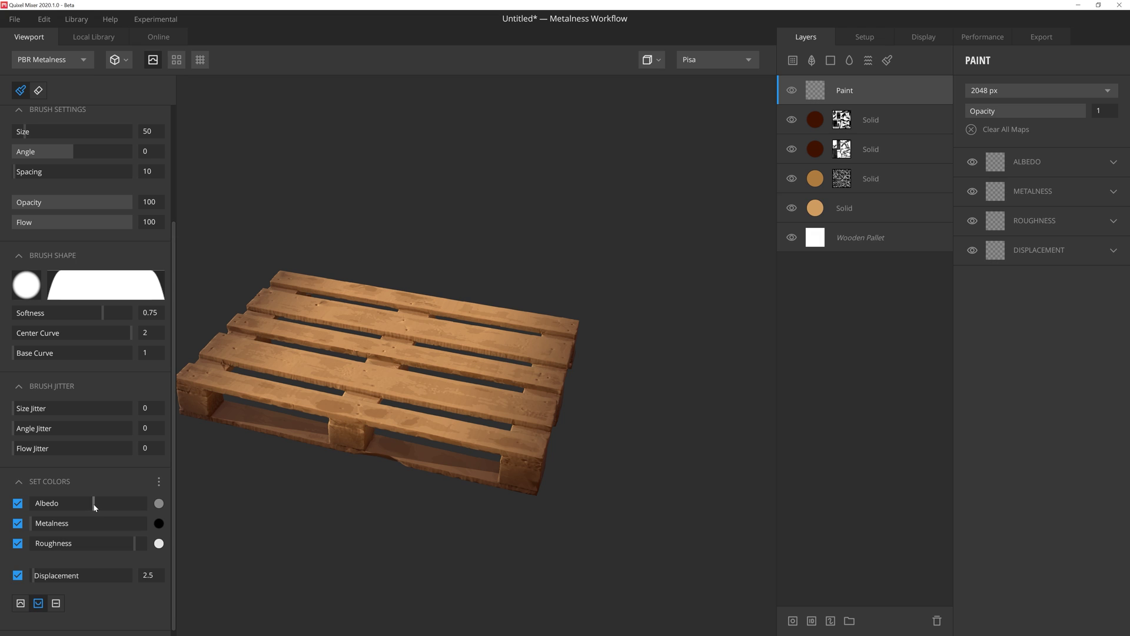
left_click_drag(32, 525, 96, 547)
left_click(152, 577)
left_click(21, 603)
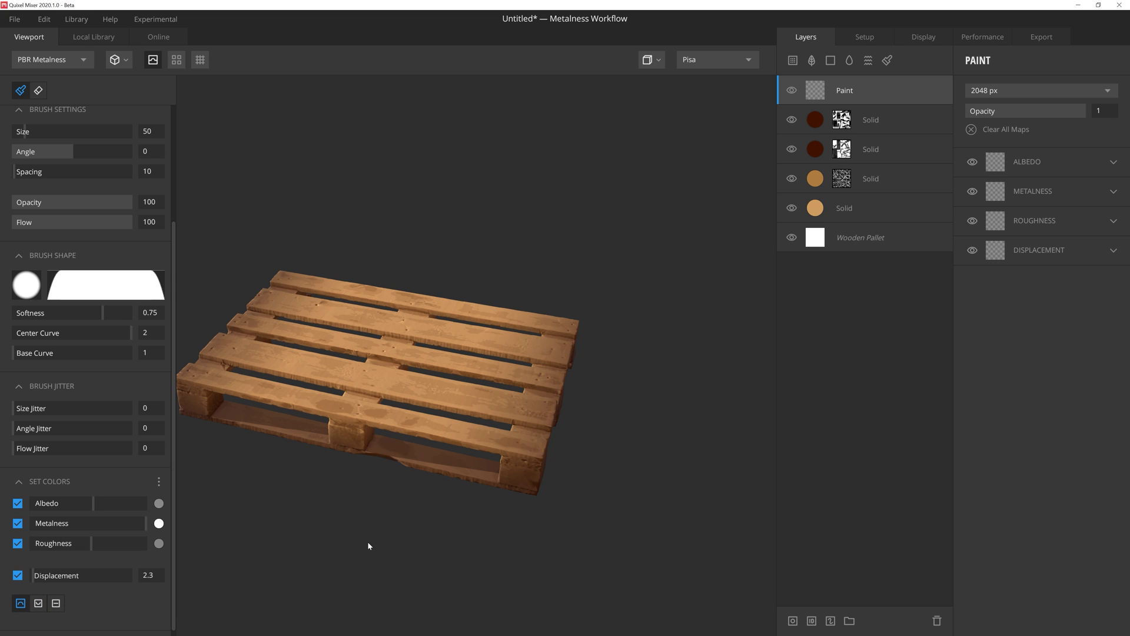
Switch the camera to Top View and reduce the brush size to 16.25.
left_click_drag(368, 546, 412, 541, "alt")
left_click(659, 63)
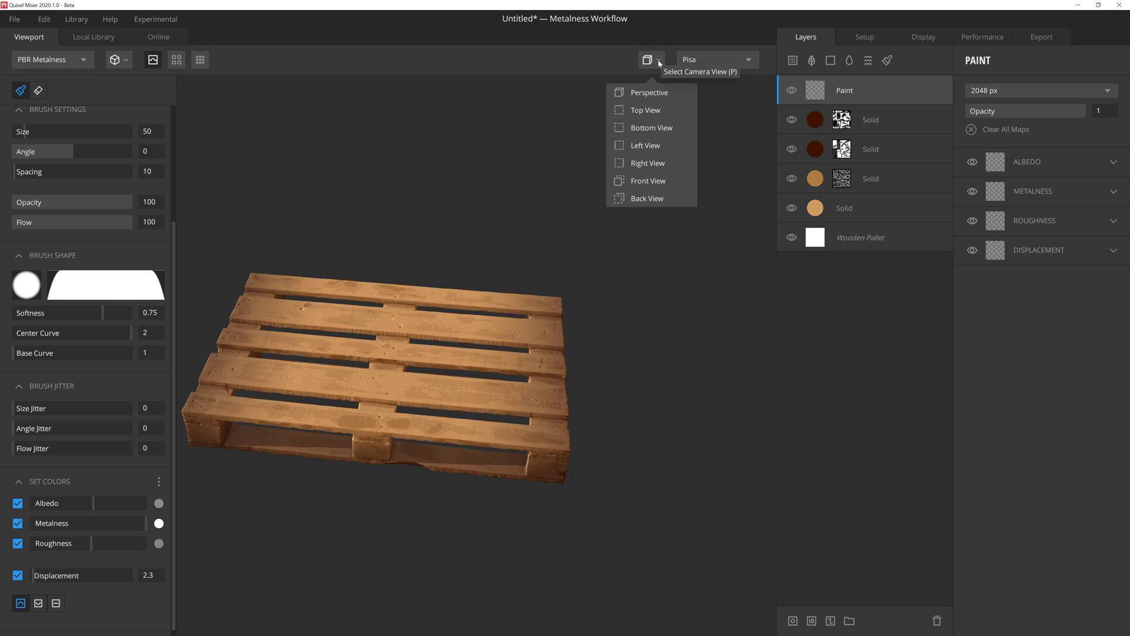
left_click(646, 110)
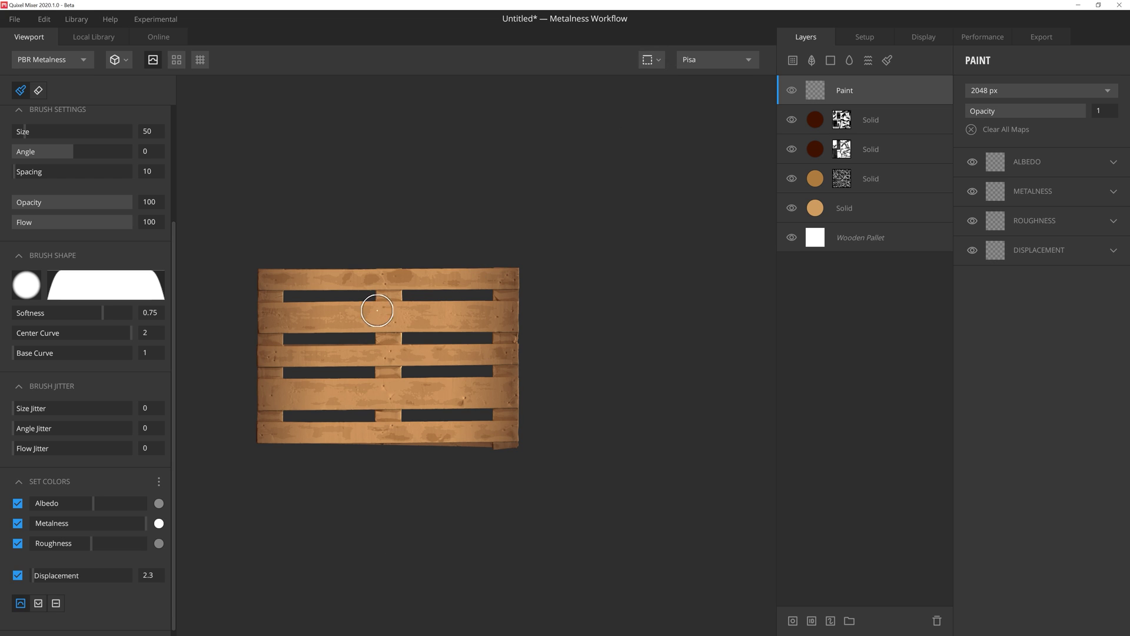
mouse_move(360, 308)
middle_mouse_down("alt")
mouse_move(445, 310)
mouse_move(374, 305)
middle_mouse_up("alt")
scroll(412, 297, "up", 4)
scroll(371, 308, "up", 3)
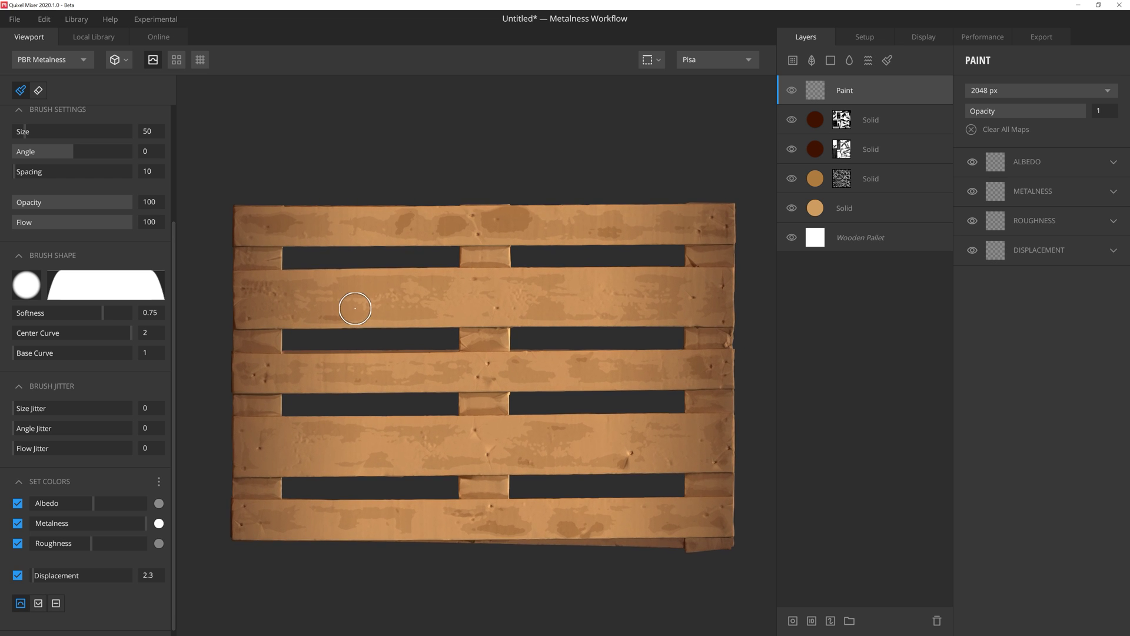
key("bracketleft")
right_click_drag(268, 226, 265, 225, "ctrl")
Paint raised metal nail heads on the planks over the left, middle and right supports of the pallet.
left_click(249, 219)
left_click(261, 235)
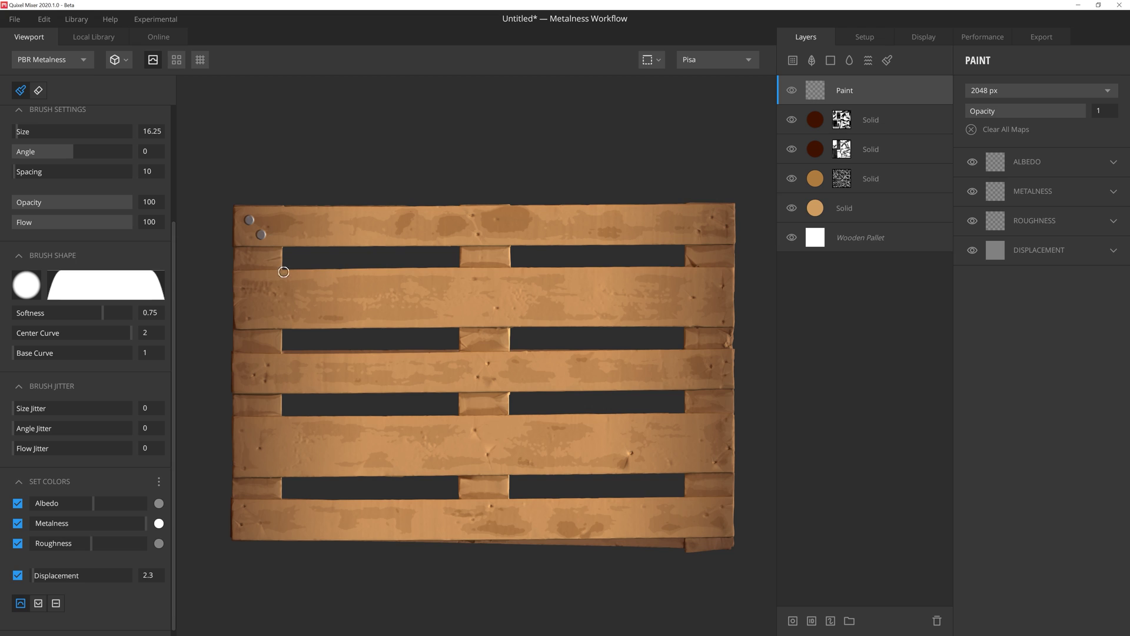
left_click(255, 285)
left_click(254, 362)
left_click(263, 467)
left_click(244, 448)
left_click(262, 511)
left_click(492, 519)
left_click(470, 365)
left_click(483, 315)
left_click(491, 290)
left_click(701, 215)
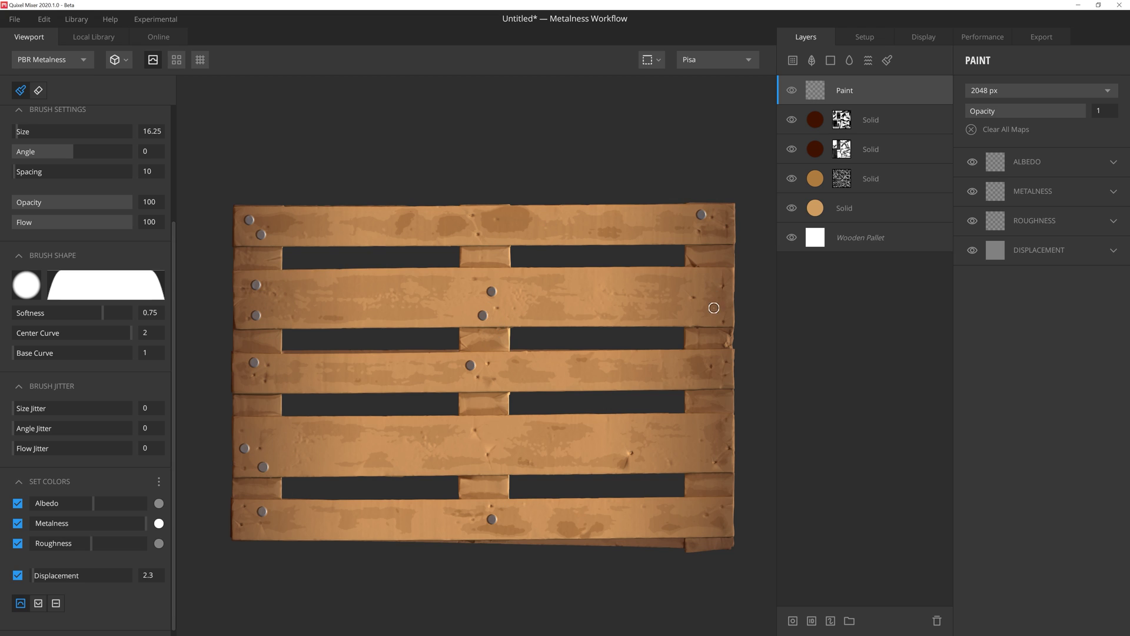
left_click(714, 311)
left_click(713, 276)
left_click(705, 425)
left_click(719, 525)
left_click(711, 451)
Switch to the eraser, reduce its size to 17.9, and trim the edges of the painted nail heads.
left_click(39, 90)
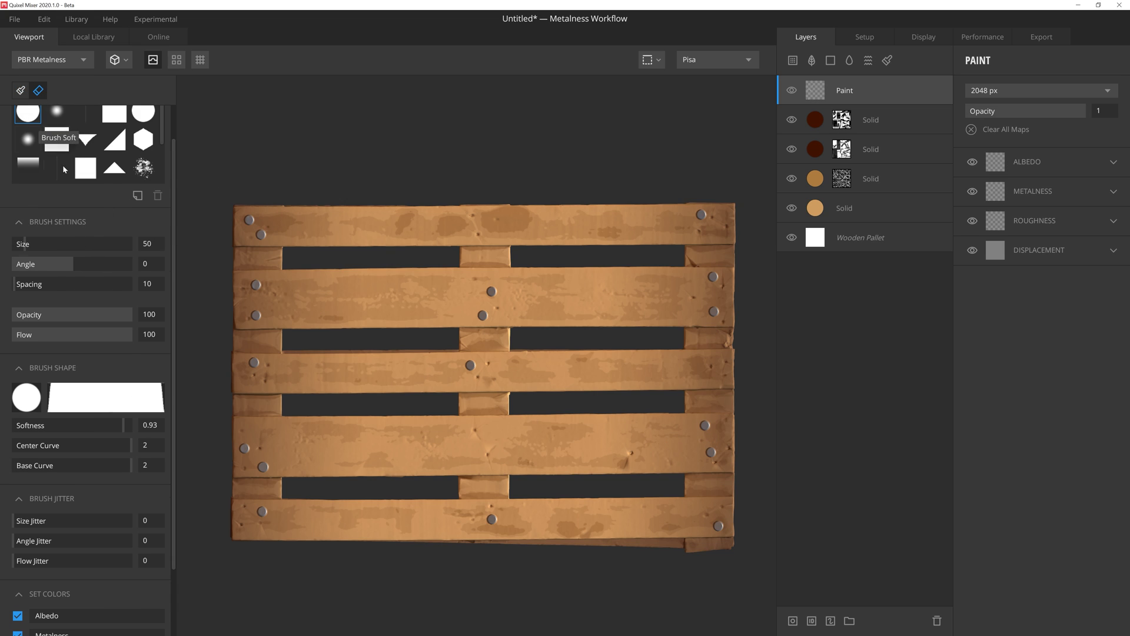
scroll(268, 211, "up", 2)
key("bracketleft")
key("bracketleft")
key("bracketleft")
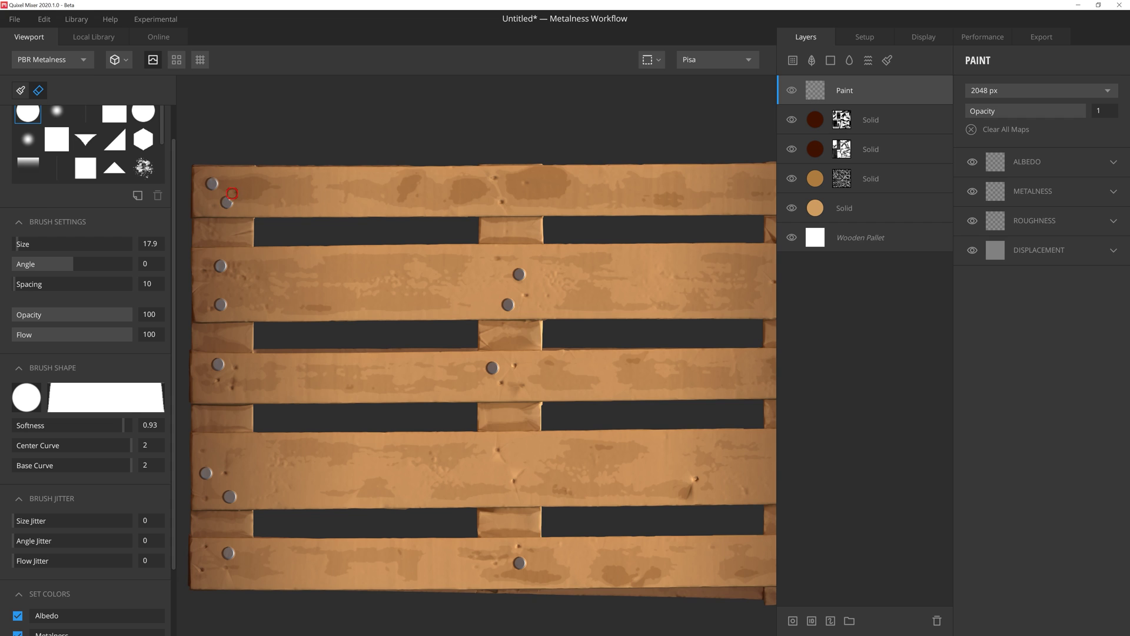
middle_click_drag(412, 271, 382, 255)
middle_click_drag(487, 247, 436, 232)
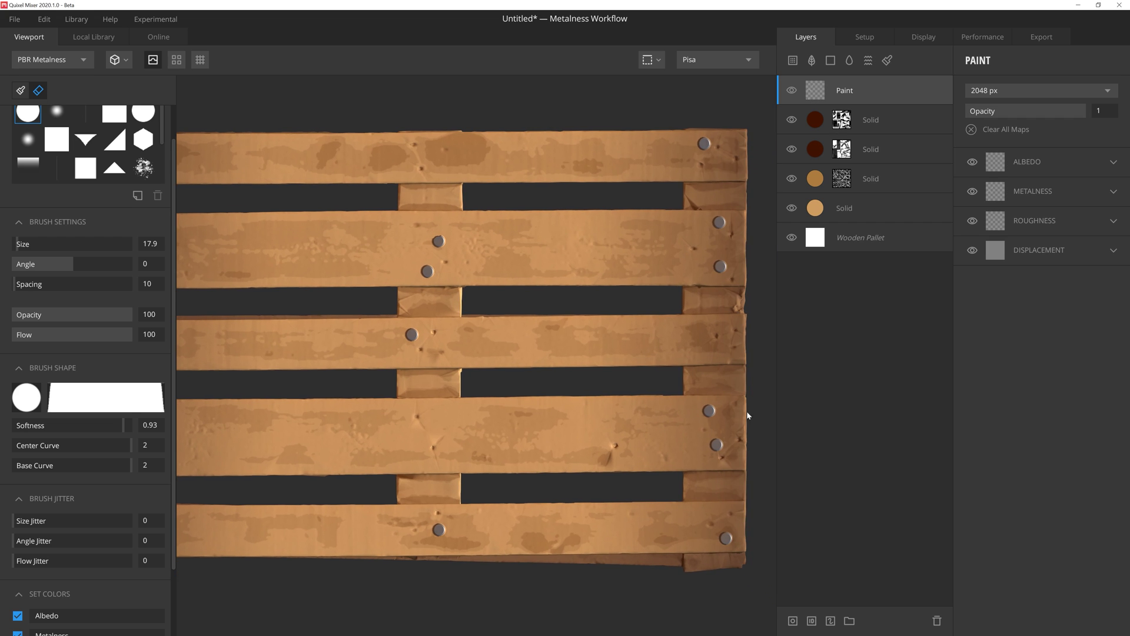
middle_click_drag(718, 277, 404, 408)
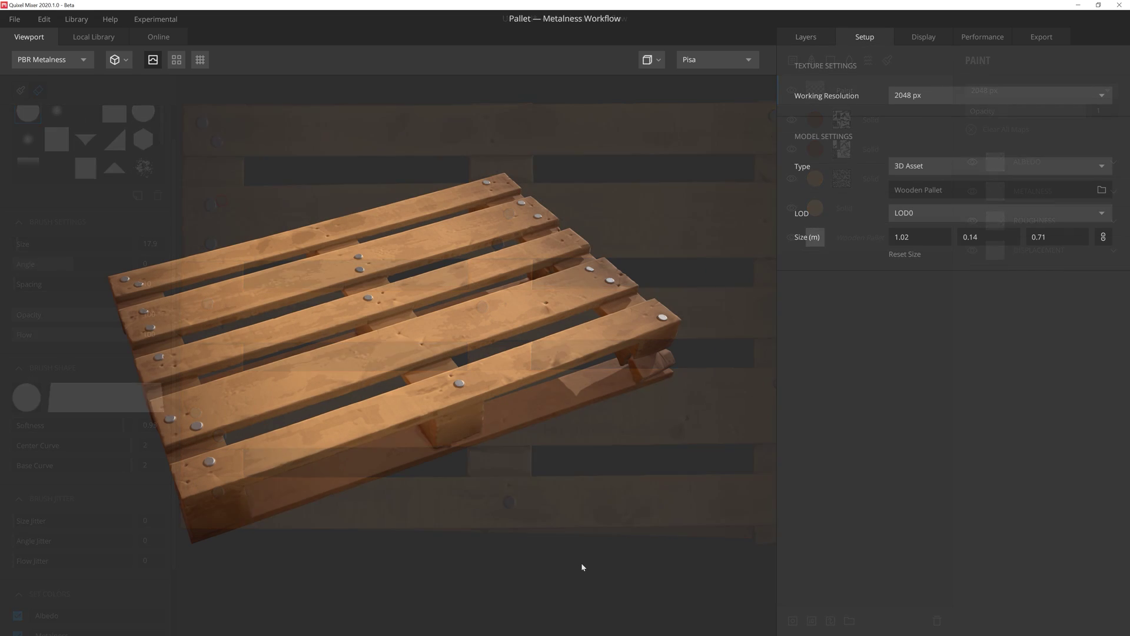
mouse_move(510, 542)
left_mouse_down()
mouse_move(447, 538)
mouse_move(440, 548)
mouse_move(499, 550)
left_mouse_up()
right_click_drag(499, 549, 523, 496, "shift")
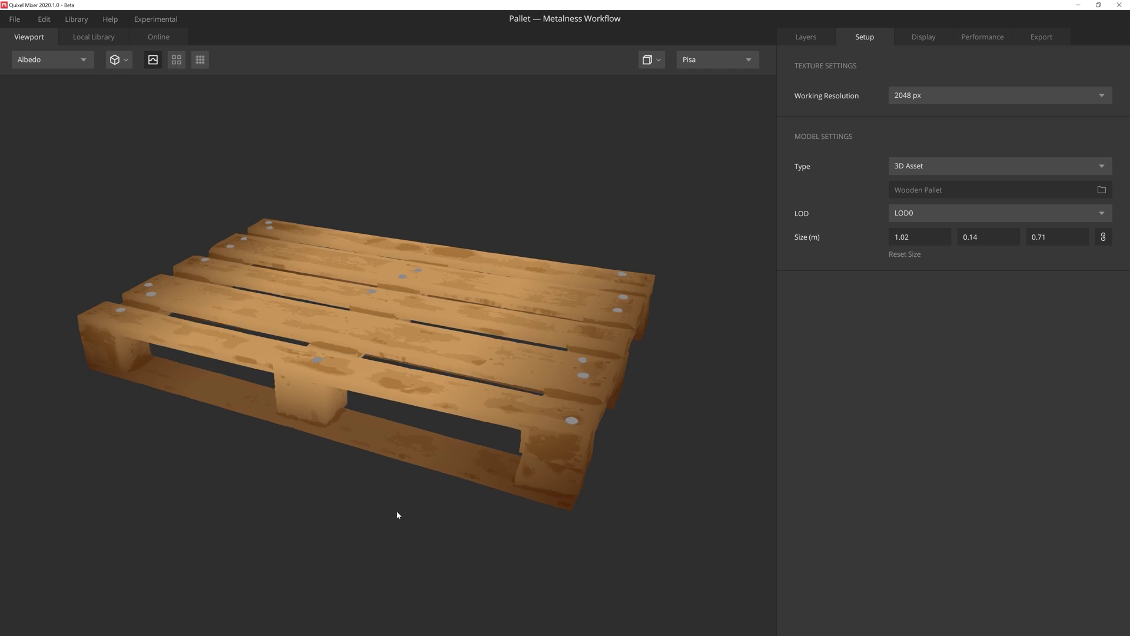
left_click_drag(397, 511, 689, 517)
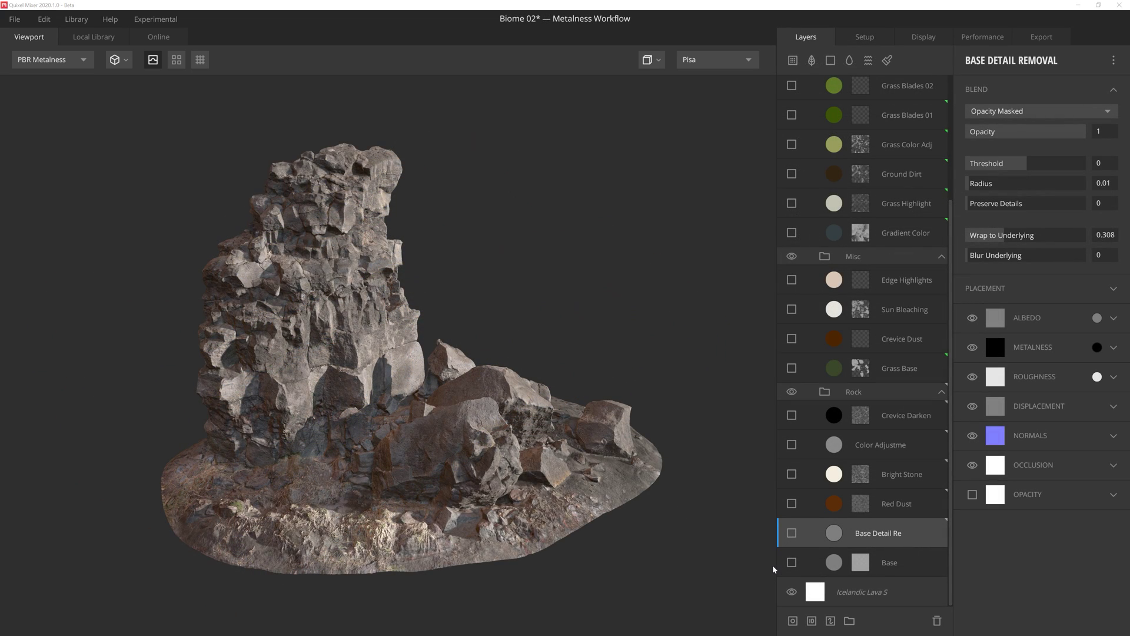
Show the Rock group's Base, Base Detail Removal, Red Dust, Bright Stone, Color Adjustment and Crevice Darken layers, one after another from the lowest up.
left_click(792, 562)
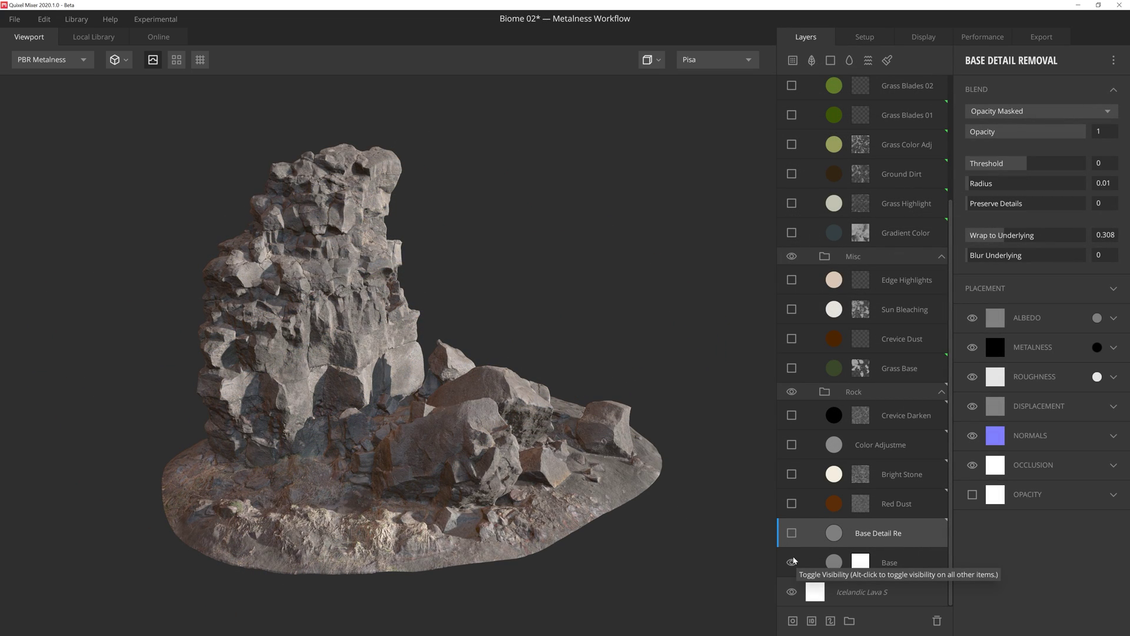
left_click(793, 533)
left_click(792, 503)
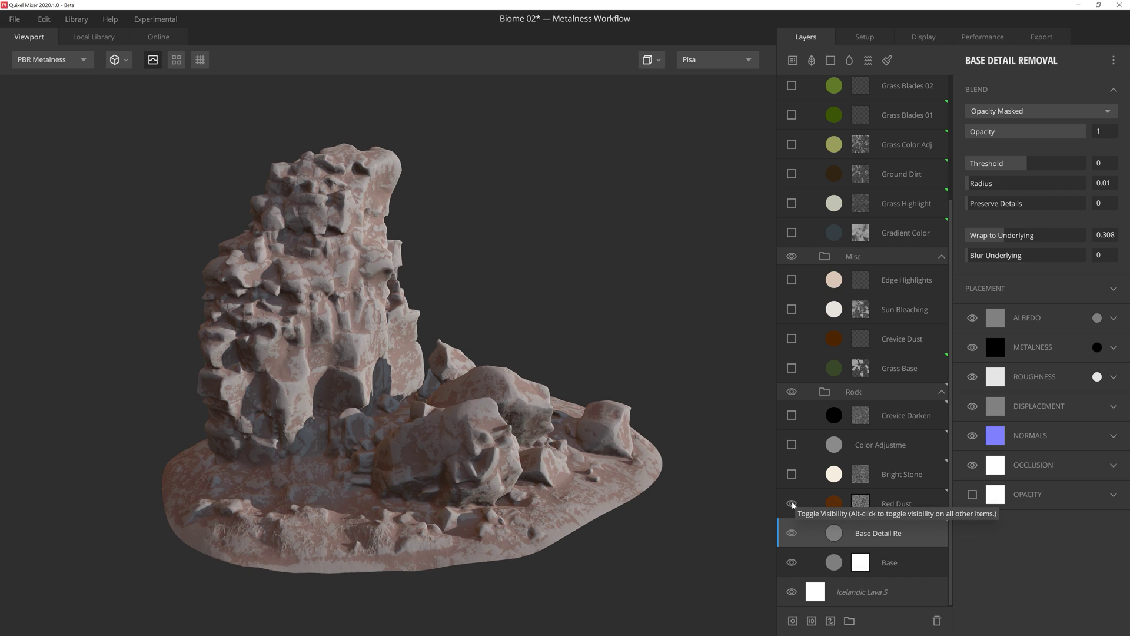
left_click(792, 474)
left_click(792, 445)
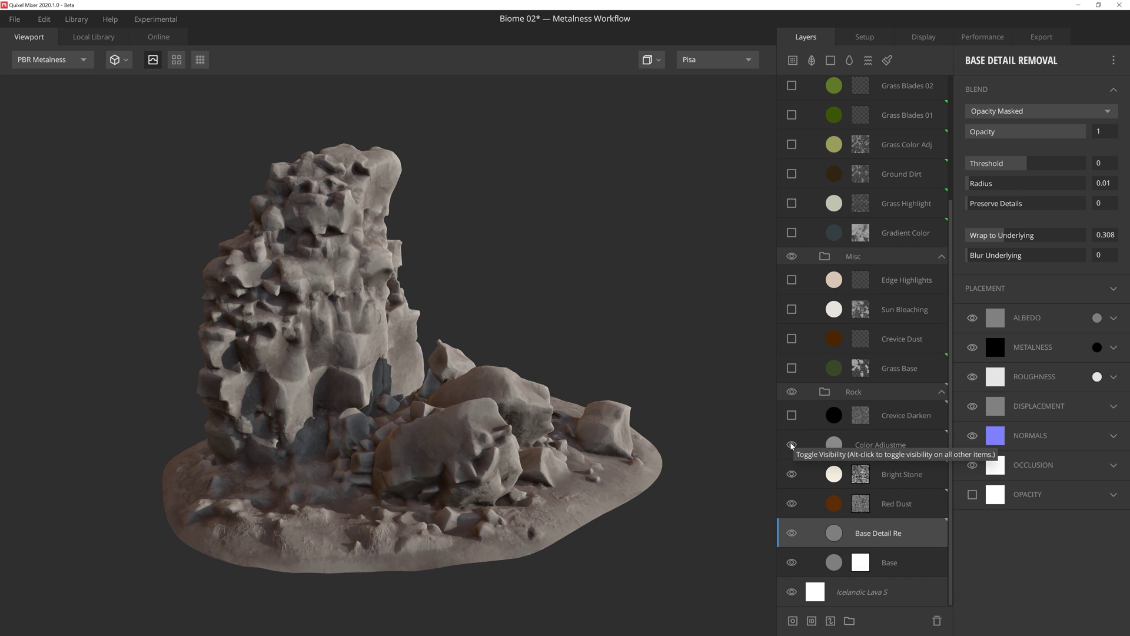
left_click(792, 415)
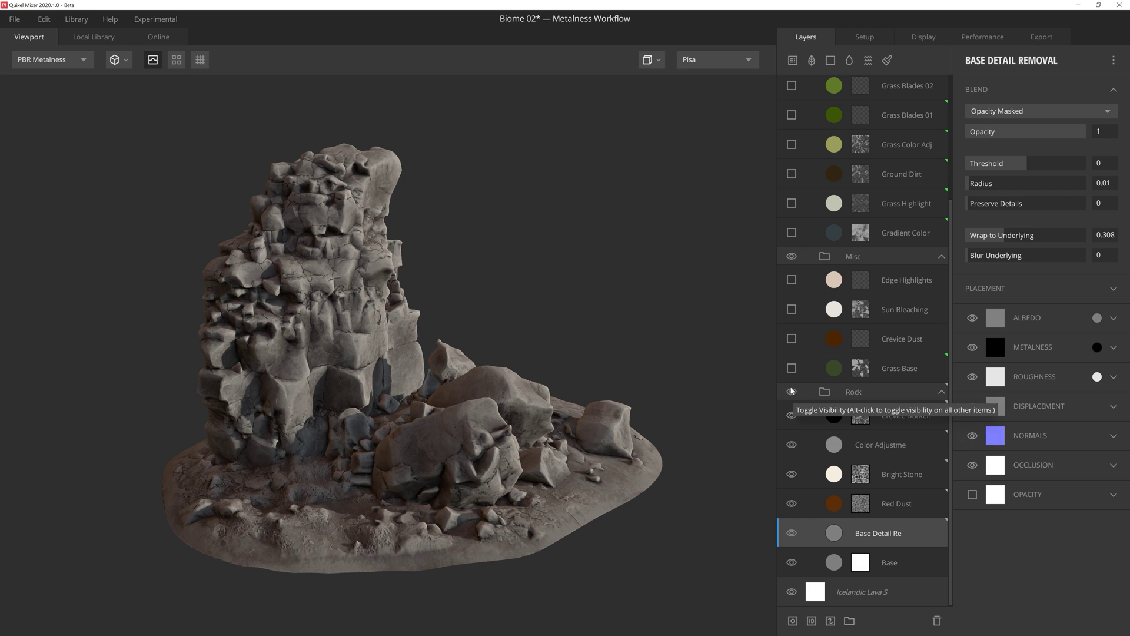
Show the Misc group's Grass Base, Crevice Dust, Sun Bleaching and Edge Highlights layers.
left_click(792, 368)
left_click(791, 339)
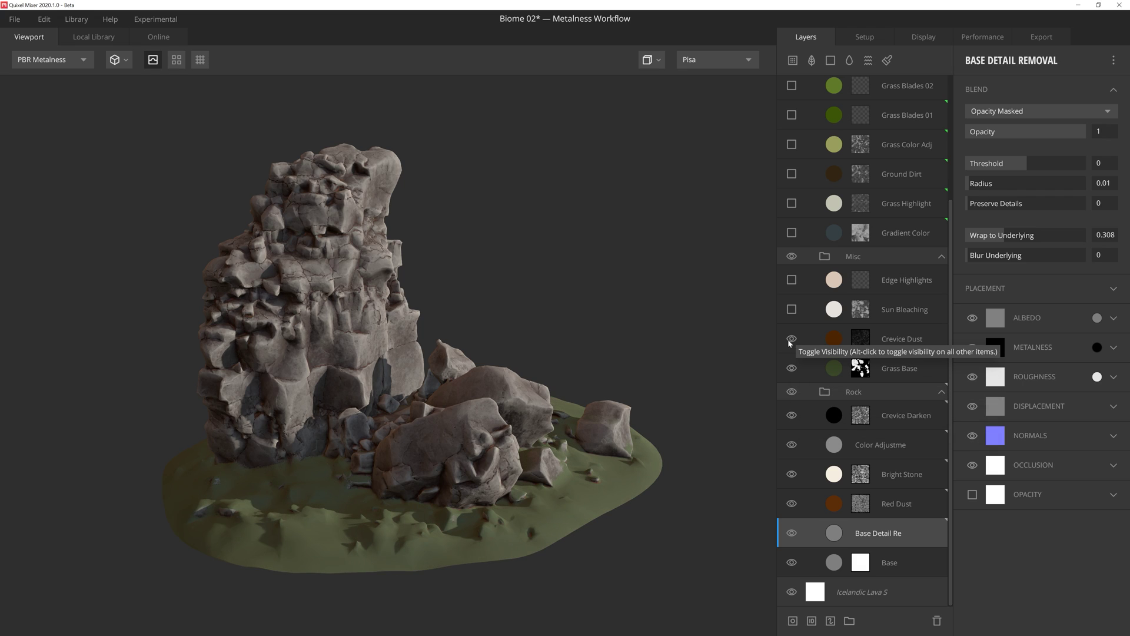
left_click(791, 309)
left_click(792, 279)
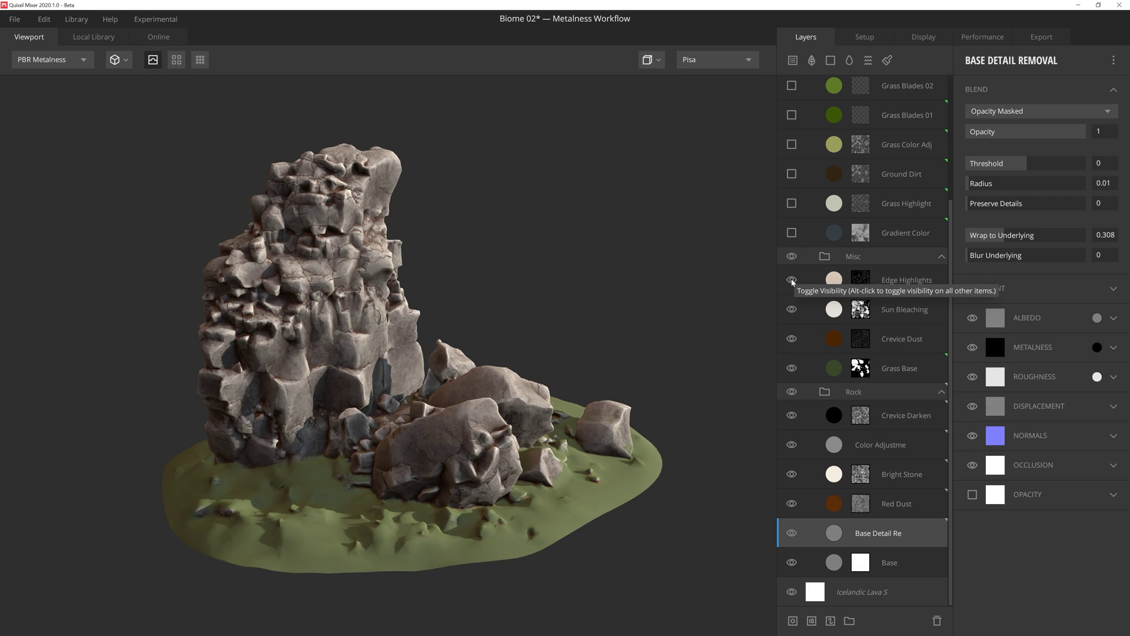
Show all Grass group layers: Gradient Color, Grass Highlight, Ground Dirt, Grass Color Adj, and Grass Blades 01, 02 and 03.
scroll(792, 281, "up", 2)
left_click(792, 378)
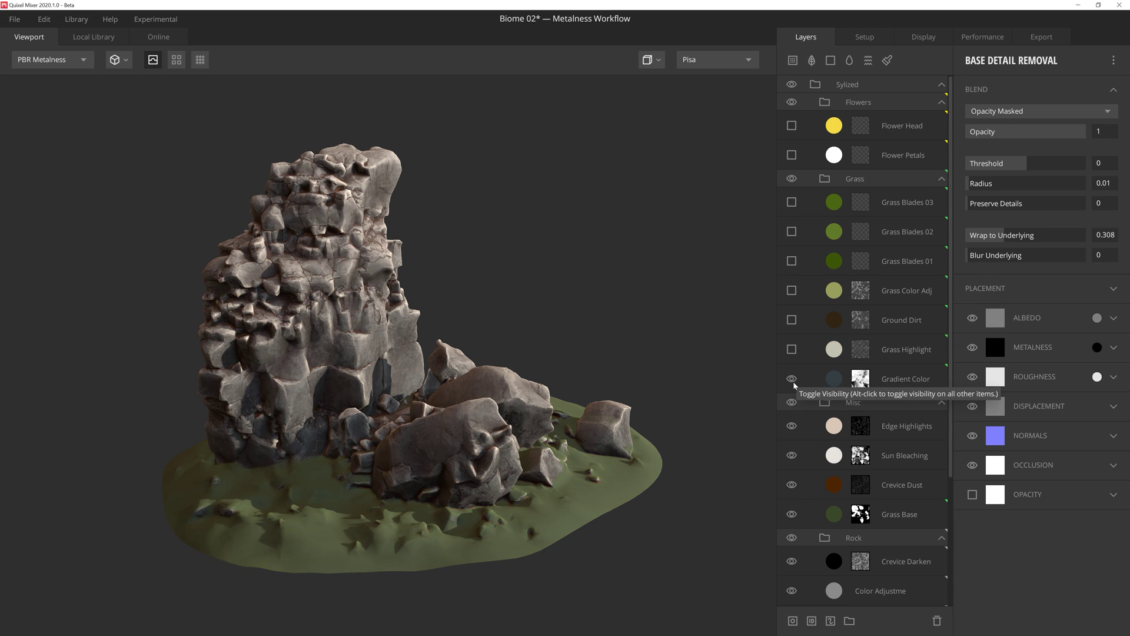
left_click(792, 350)
left_click(792, 320)
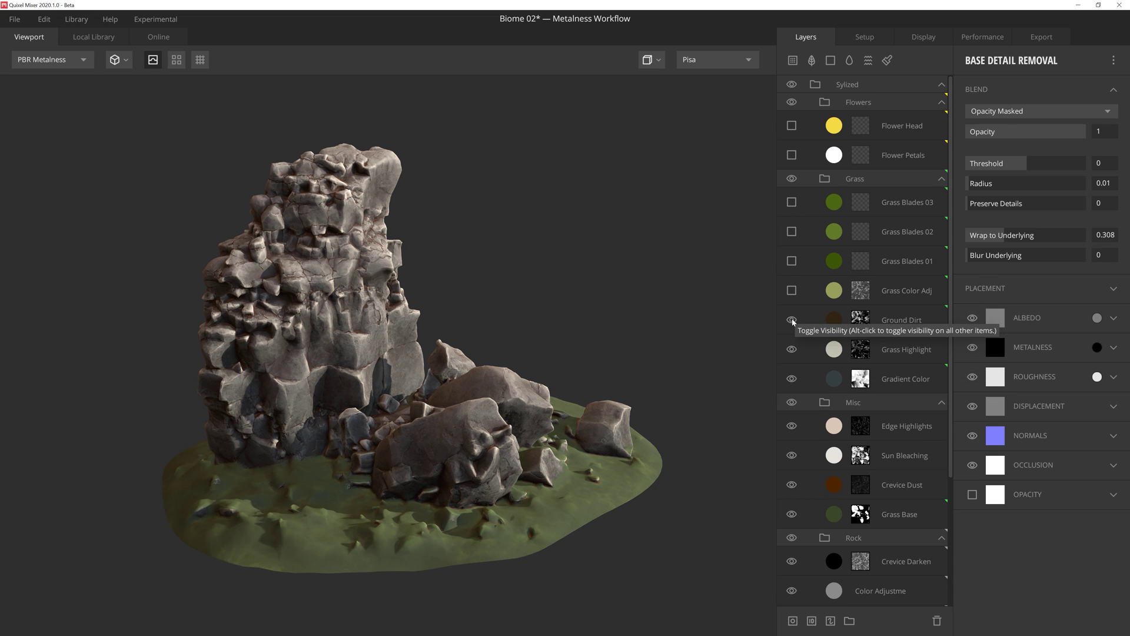
left_click(792, 290)
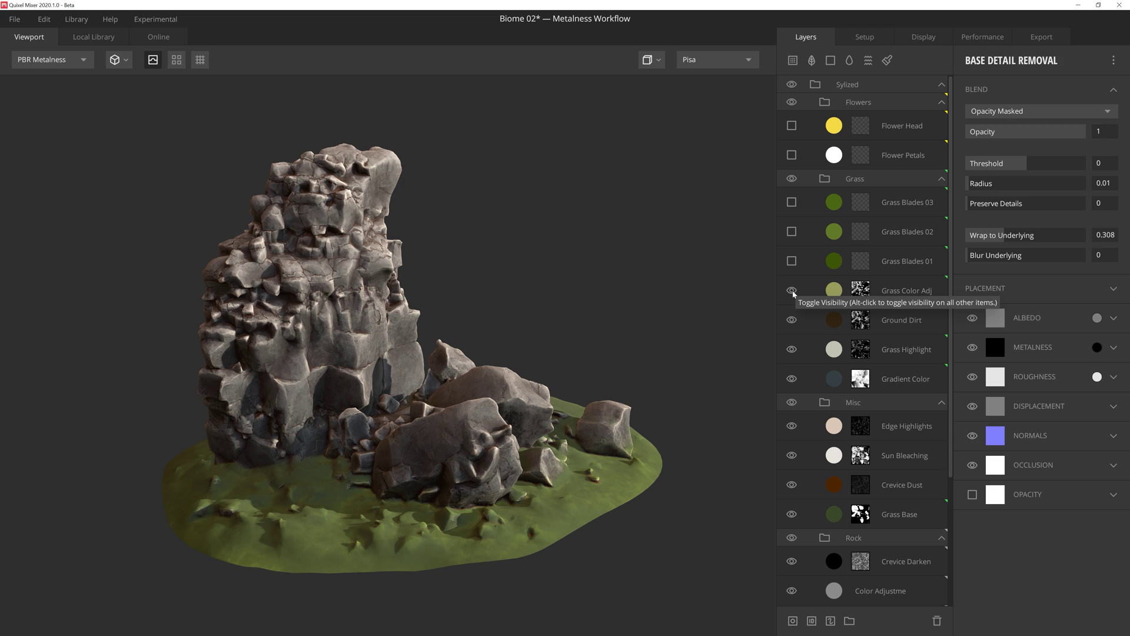
left_click(792, 260)
left_click(791, 232)
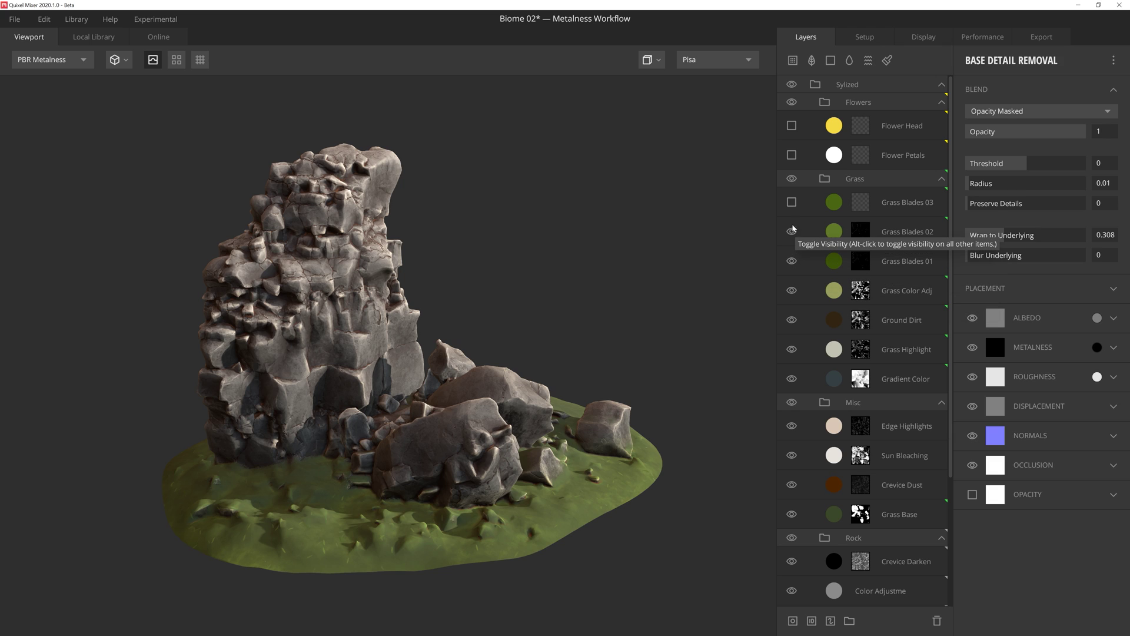
left_click(792, 202)
Show the Flower Petals and Flower Head layers, and compare the rock with the whole stylized layer group off and on.
left_click(792, 155)
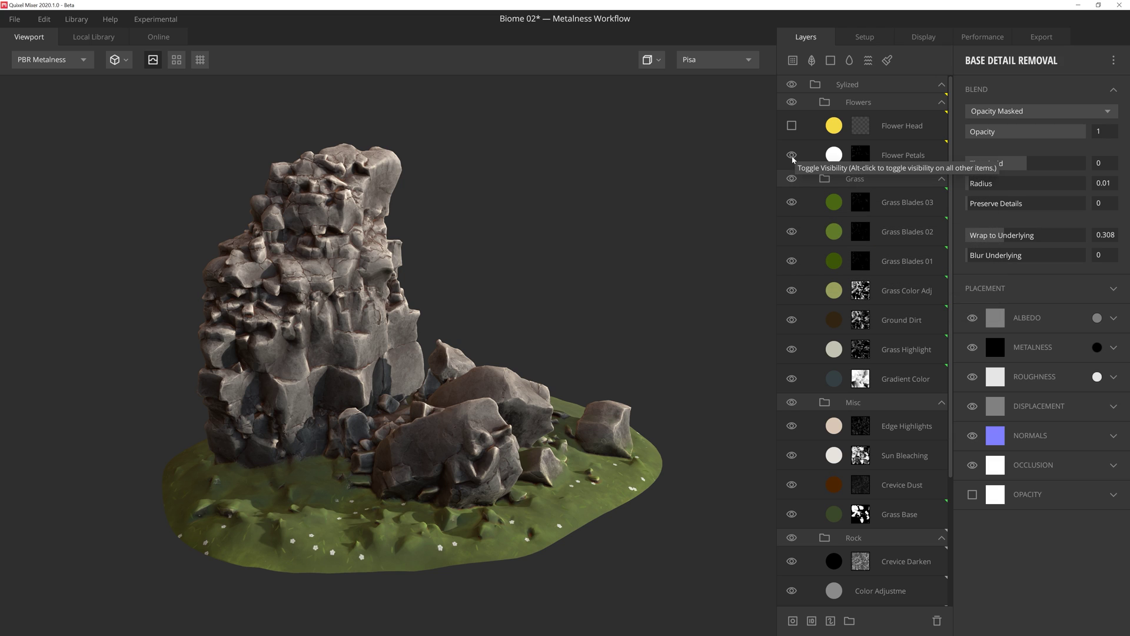
left_click(792, 125)
mouse_move(653, 274)
left_mouse_down()
mouse_move(634, 283)
mouse_move(553, 215)
mouse_move(529, 227)
mouse_move(665, 294)
mouse_move(671, 283)
left_mouse_up()
left_click(795, 84)
left_click(795, 85)
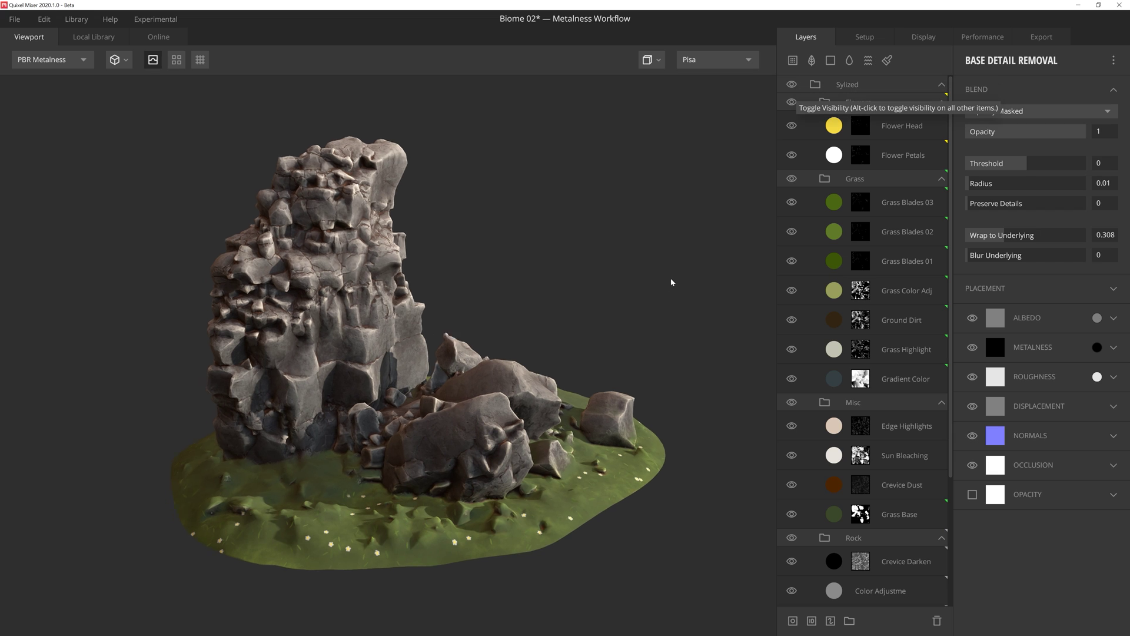
Set the Scatter Control density to 500 in the masks of the Grass Blades 01, 02 and 03 layers.
right_click_drag(672, 283, 671, 316)
middle_click_drag(672, 316, 681, 207)
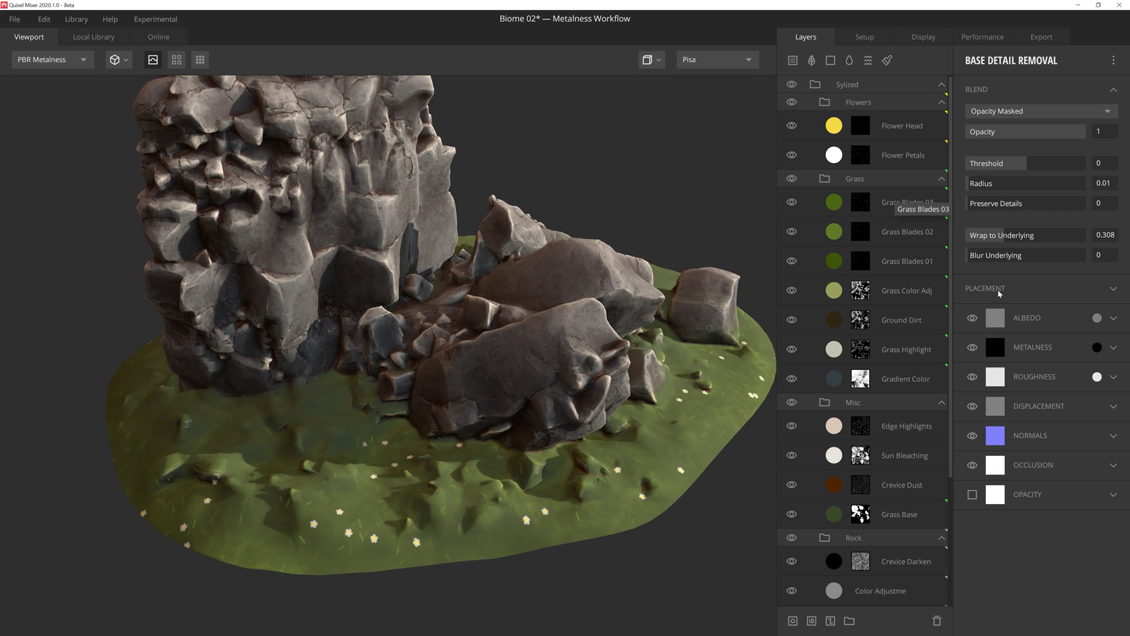
left_click(864, 265)
left_click(1104, 178)
left_click(1091, 233)
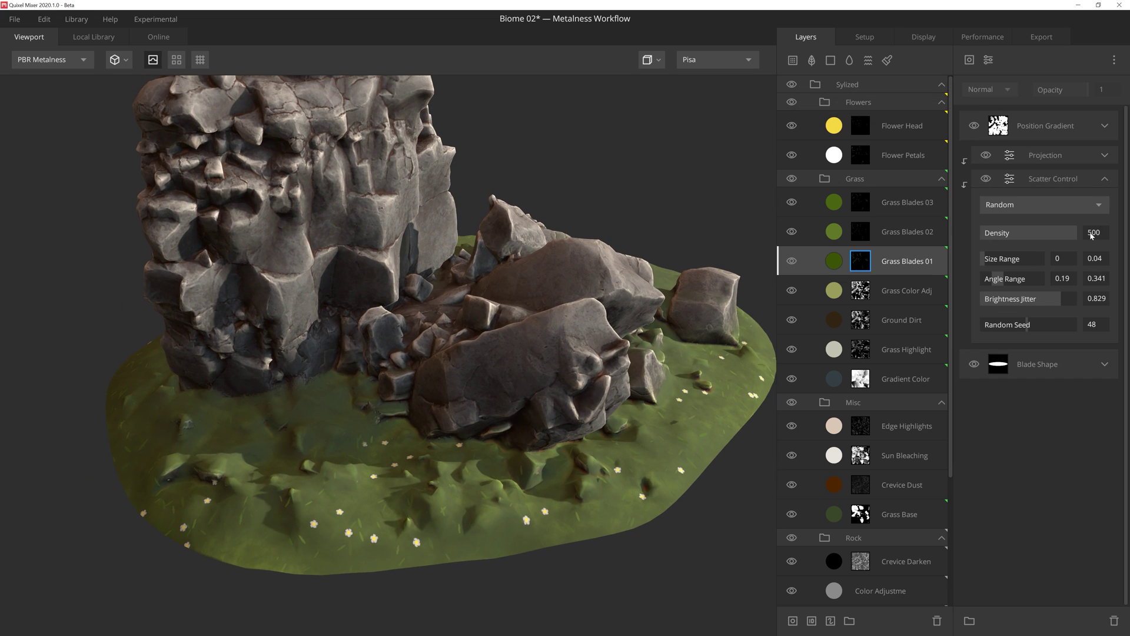
left_click(883, 232)
left_click(1104, 179)
left_click(1097, 233)
type("5")
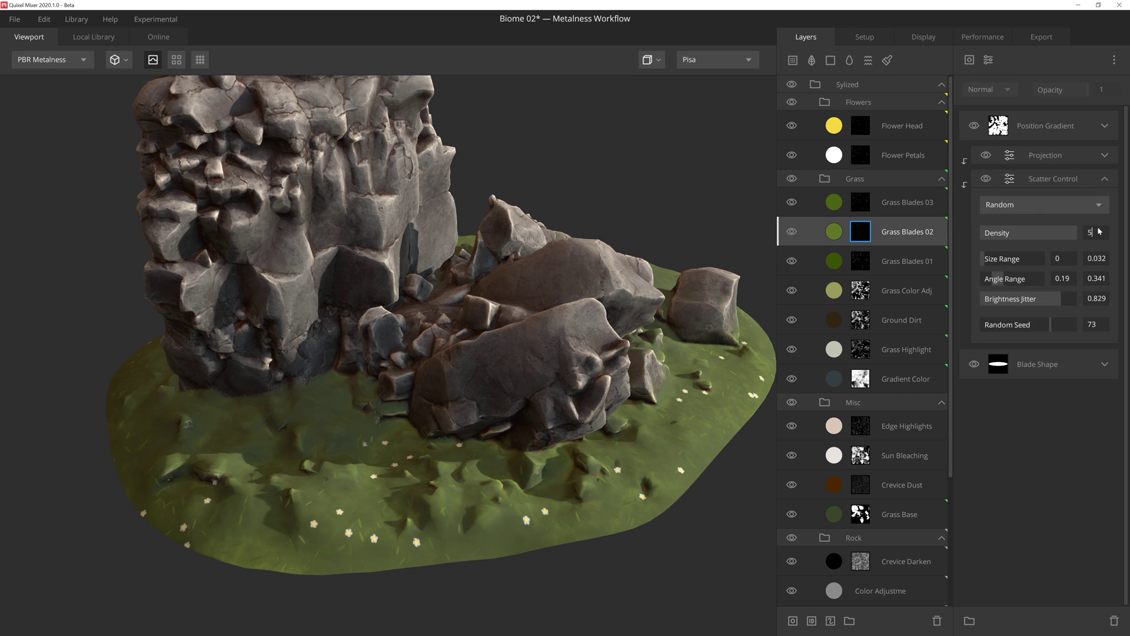
left_click(884, 202)
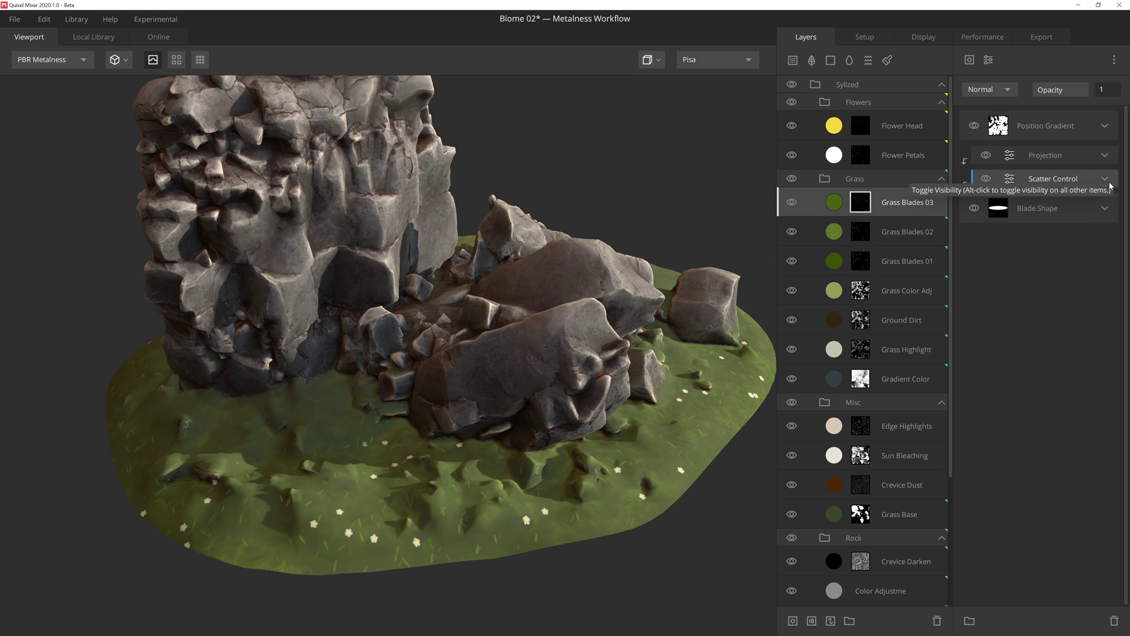
left_click(1105, 178)
left_click(1096, 232)
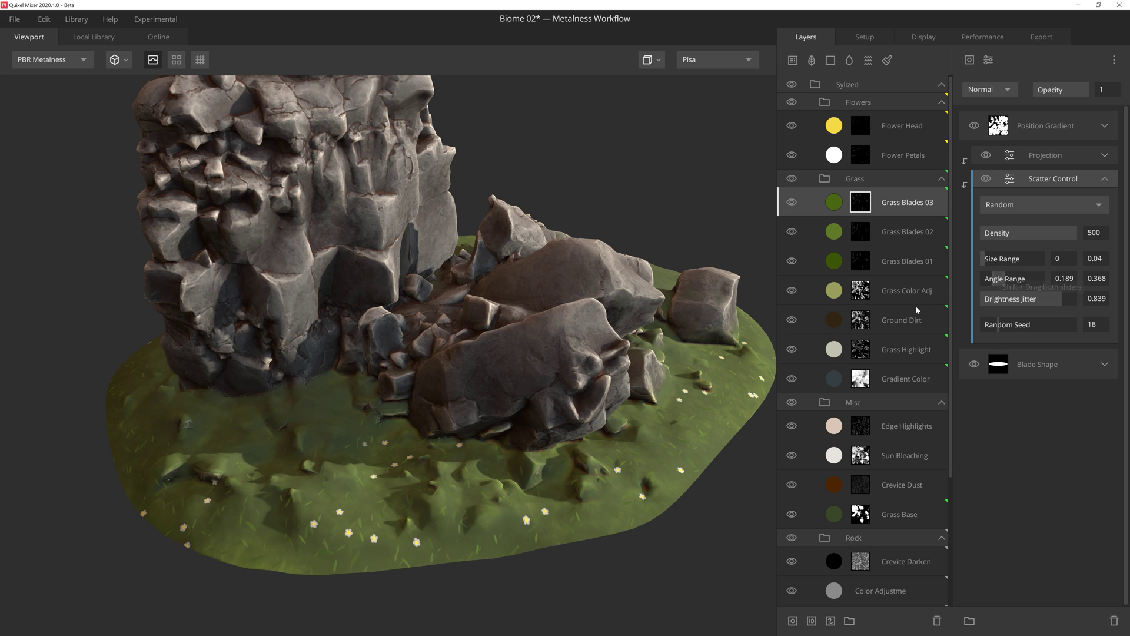
Set the Edge Highlights layer's opacity to 1 and try to move the layer down to the Rock group.
left_click_drag(691, 246, 719, 304)
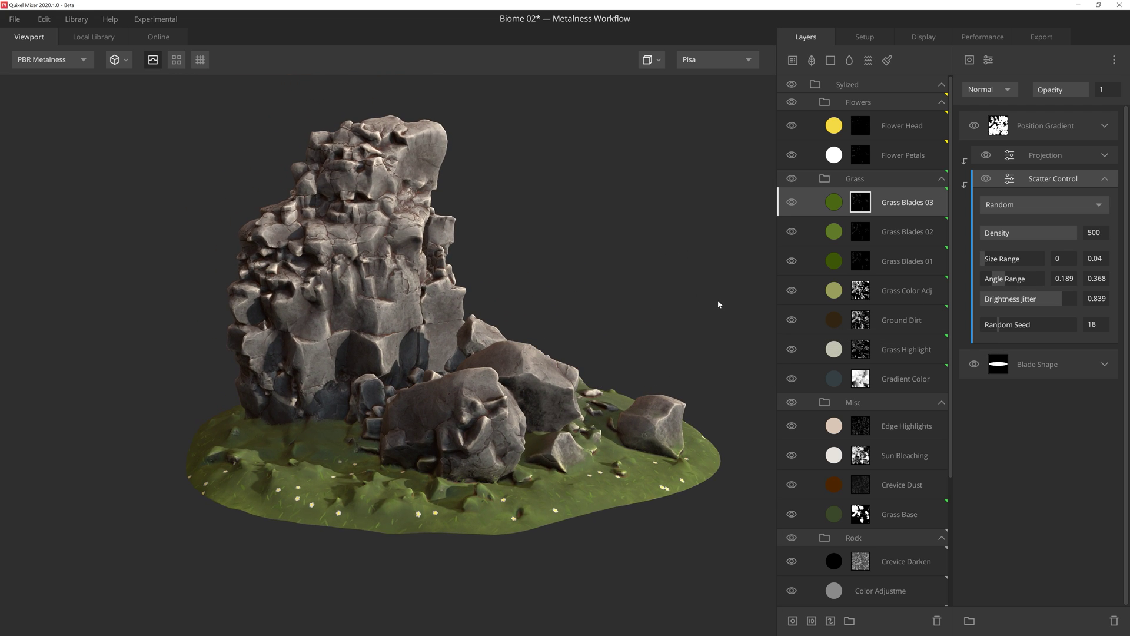
left_click(835, 429)
left_click_drag(1084, 131, 1095, 128)
scroll(403, 321, "up", 3)
scroll(900, 280, "down", 3)
left_click_drag(900, 280, 900, 407)
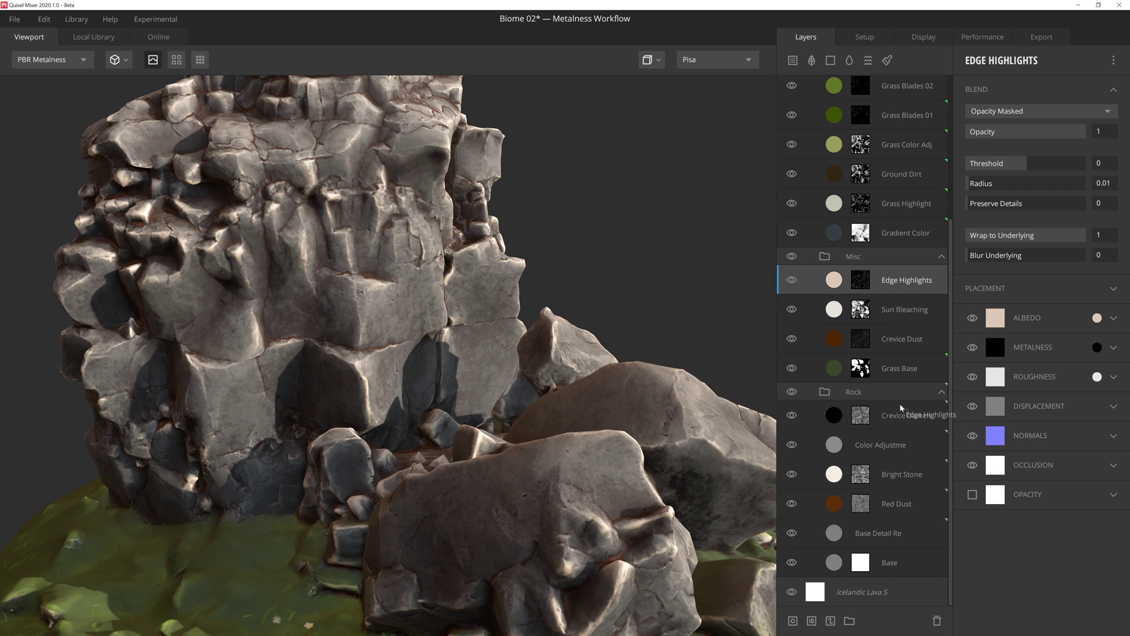
Adjust how strongly the Base layer blends over the rock, ending with an opacity of 0.361.
left_click(834, 565)
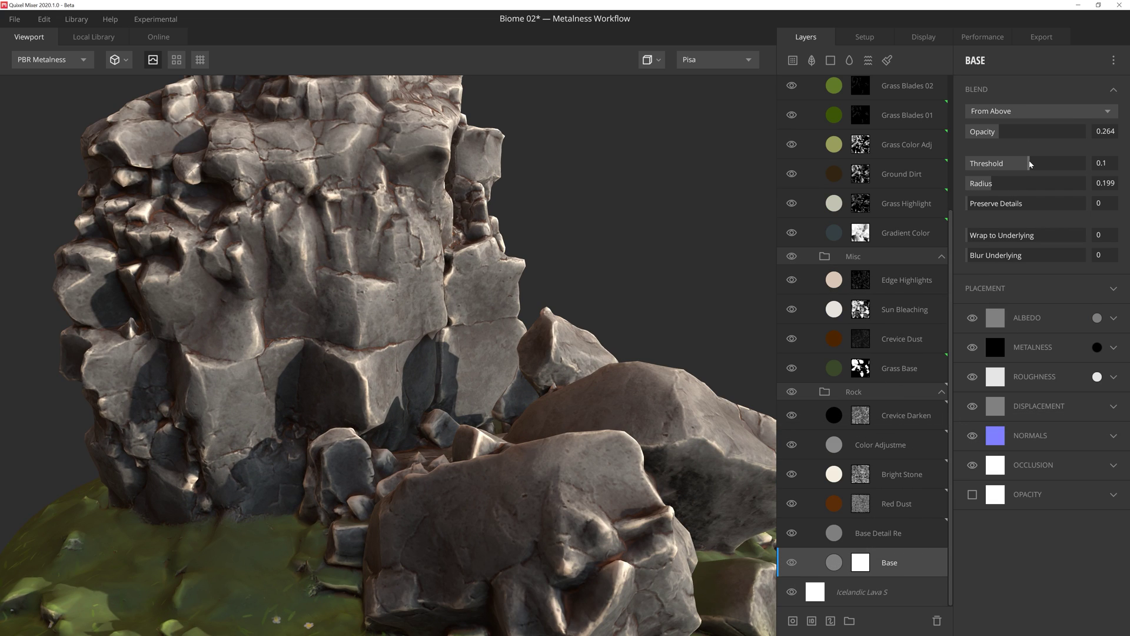
mouse_move(997, 132)
left_mouse_down()
mouse_move(1083, 133)
mouse_move(976, 136)
left_mouse_up()
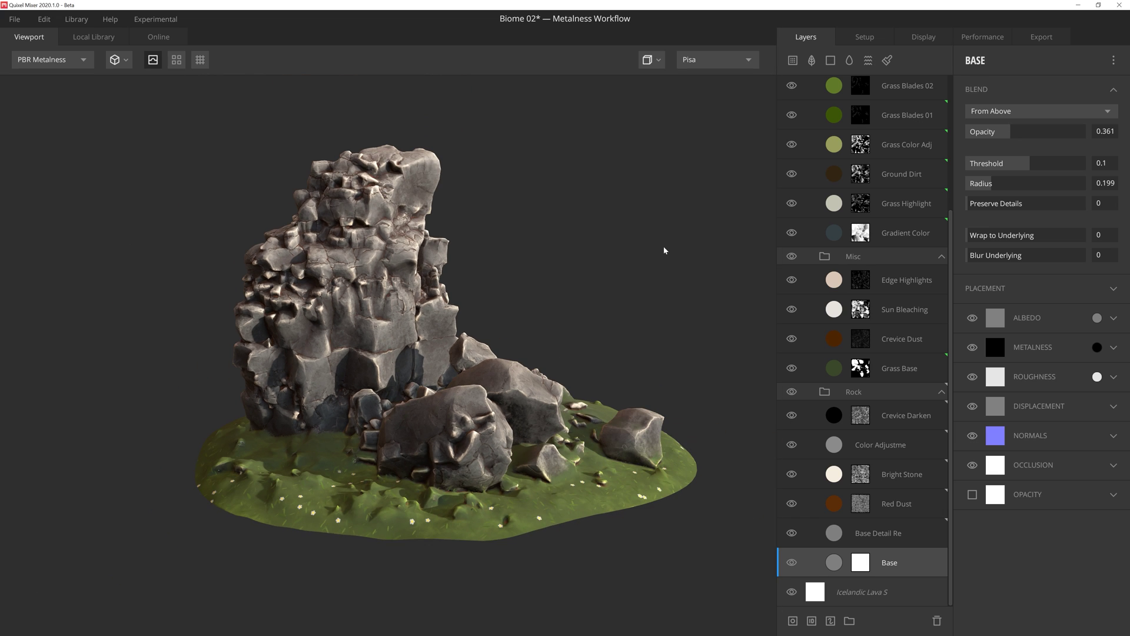
left_click_drag(593, 293, 572, 317)
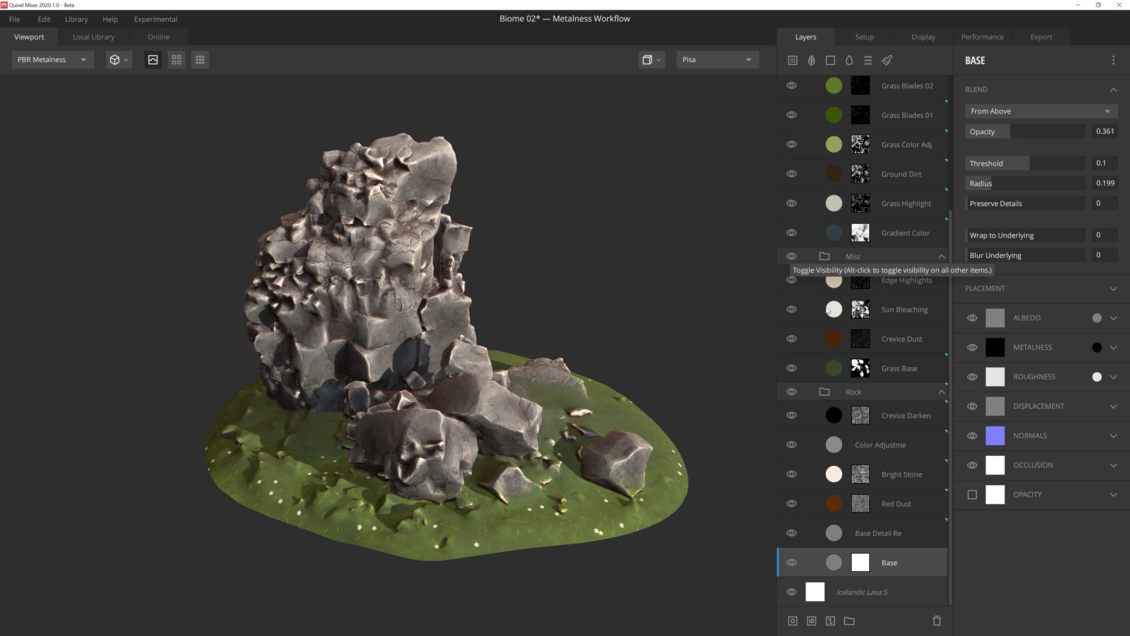
Set the Sun Bleaching layer's opacity to 0.478 and check the rock from its other side.
left_click(836, 309)
left_click_drag(1045, 132, 1023, 133)
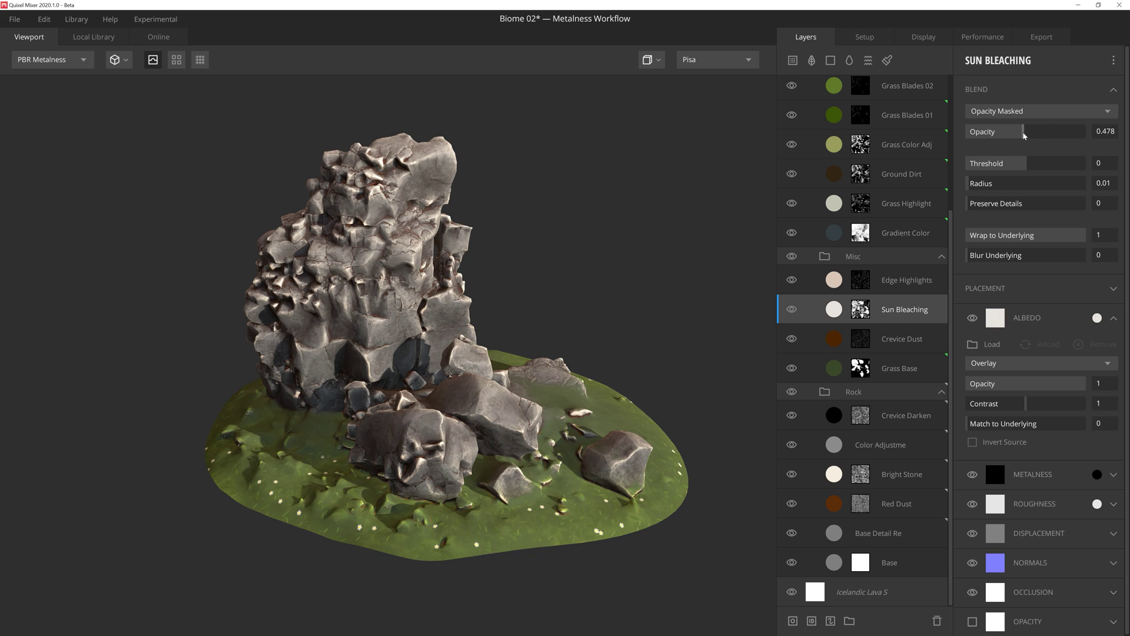
left_click_drag(703, 247, 441, 262)
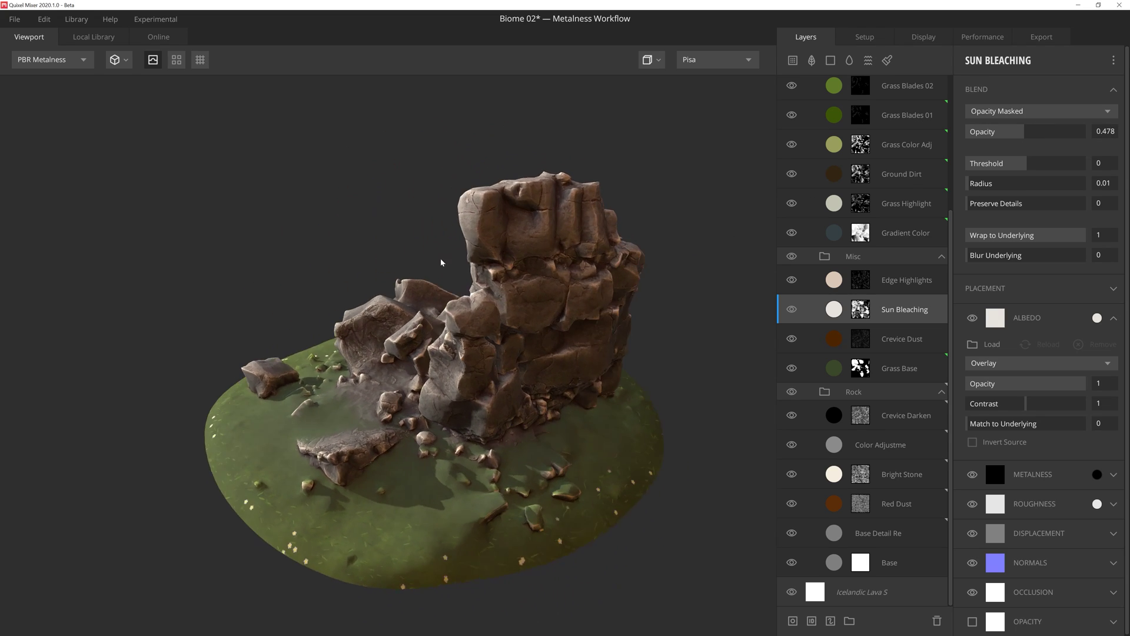